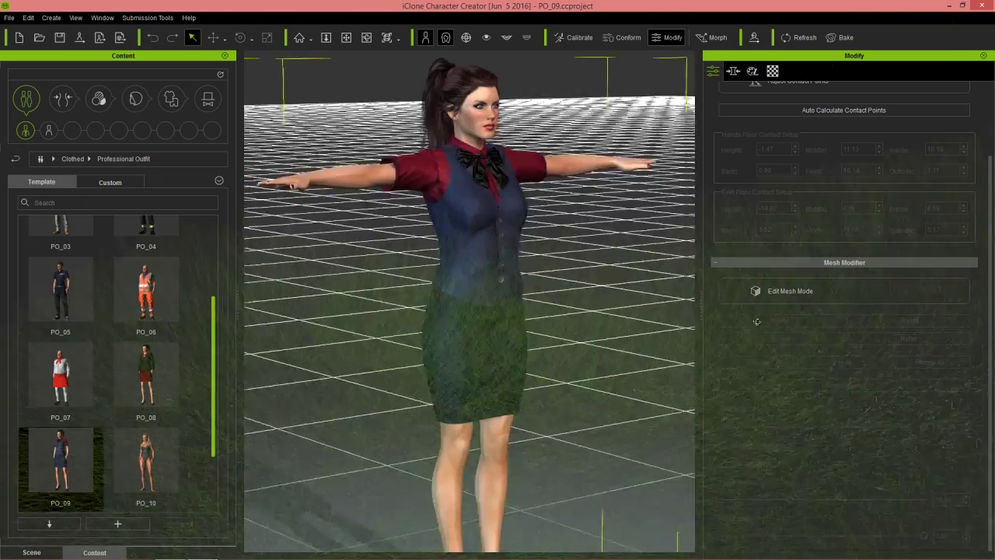
Examine the PO_09 character's waistcoat, shirt and skirt from several sides, and look through the other Professional Outfit templates
right_drag(544, 354, 355, 345)
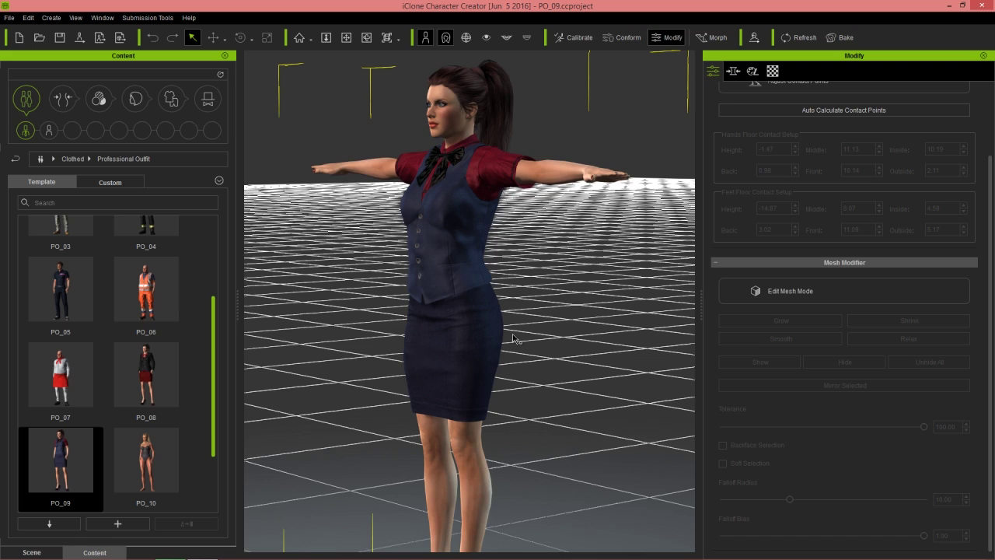
scroll(512, 315, up, 5)
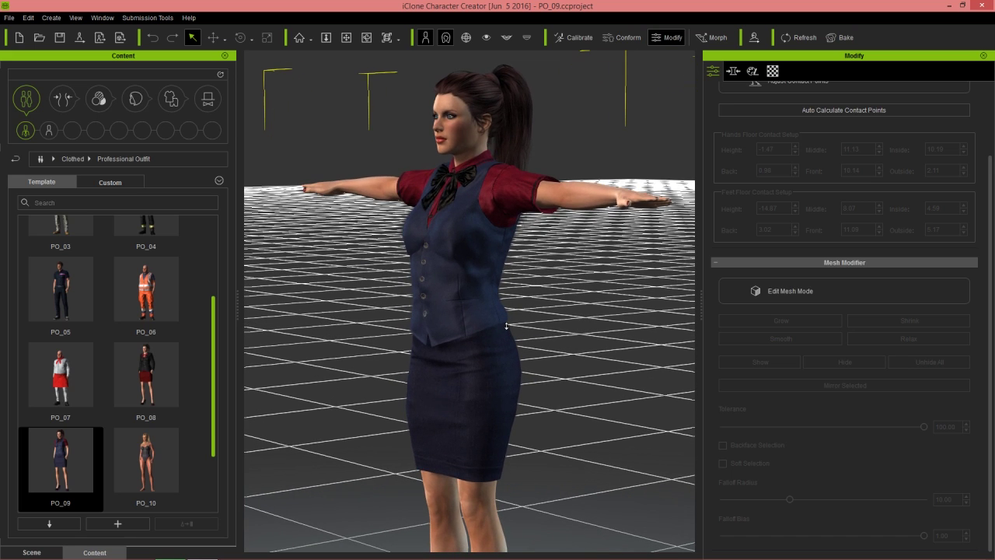
right_drag(600, 341, 675, 338)
right_drag(598, 378, 606, 316)
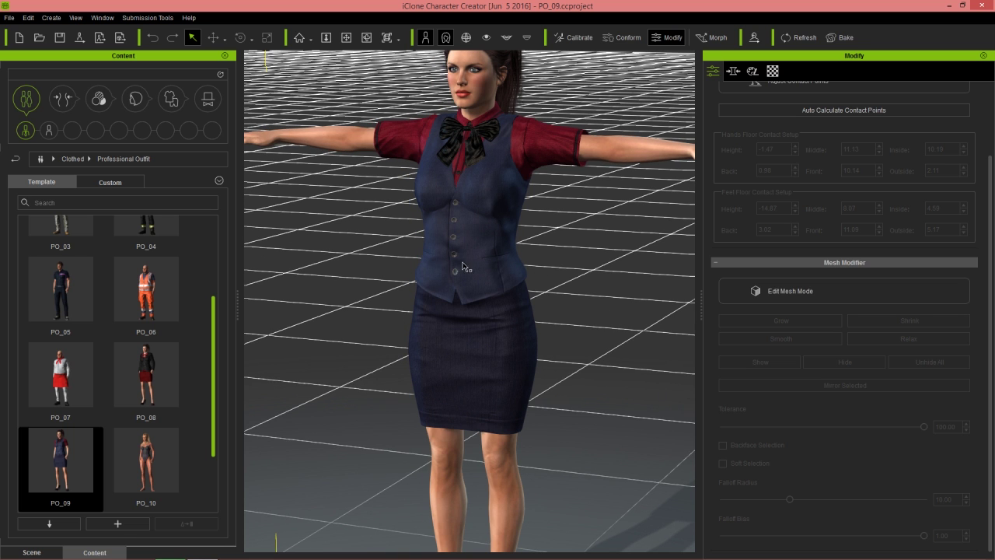
right_drag(590, 292, 571, 291)
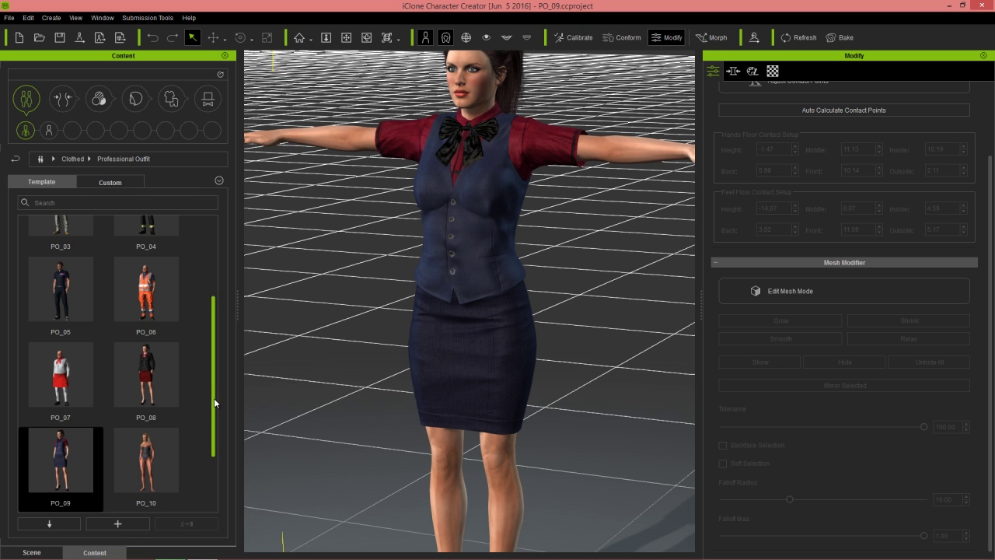
drag(214, 395, 217, 290)
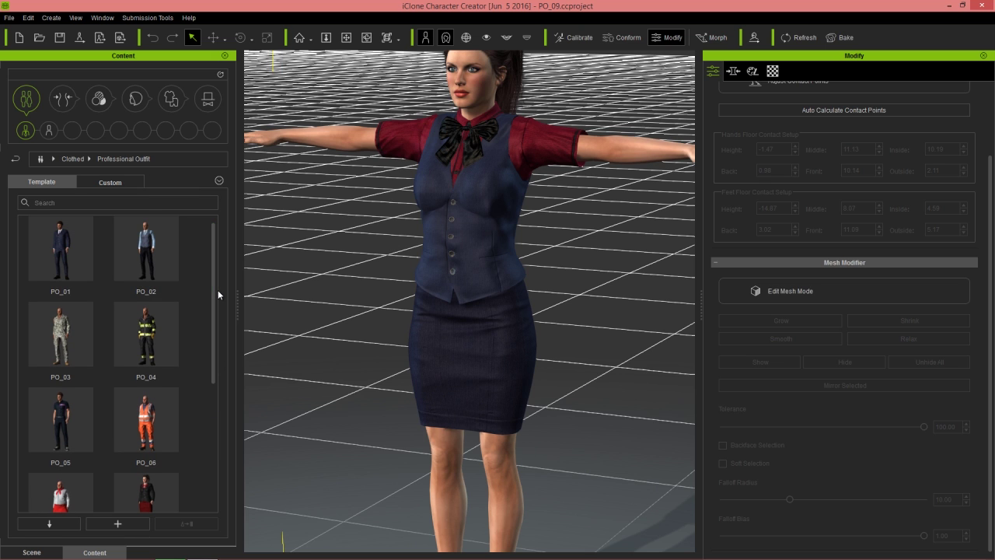
scroll(471, 194, down, 3)
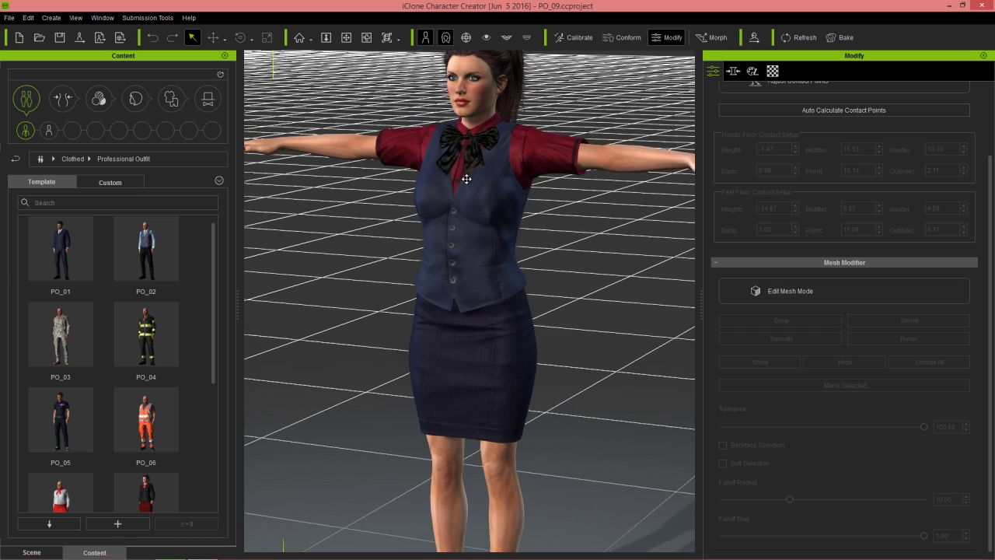
right_drag(469, 230, 513, 367)
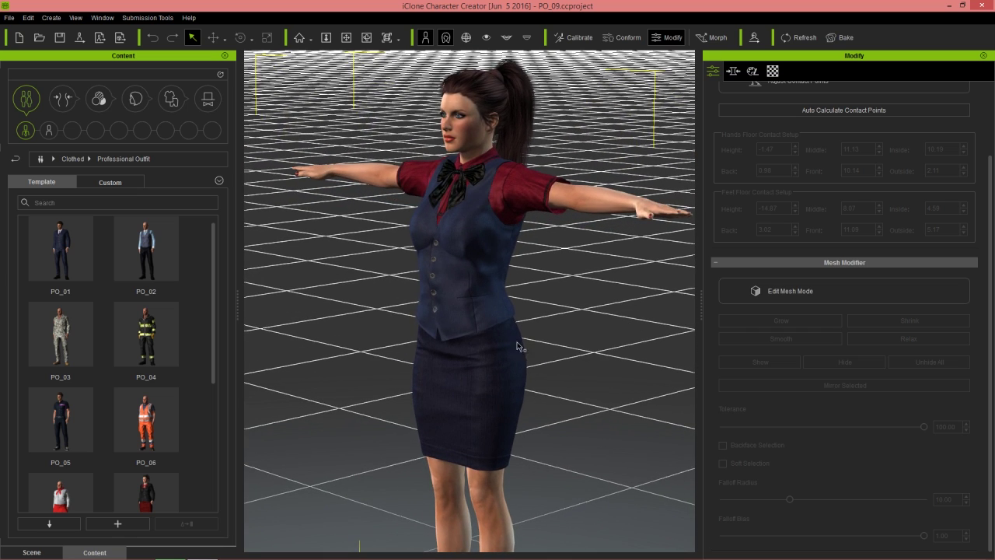
Apply the Heavy Female full-body morph to the clothed character
click(63, 100)
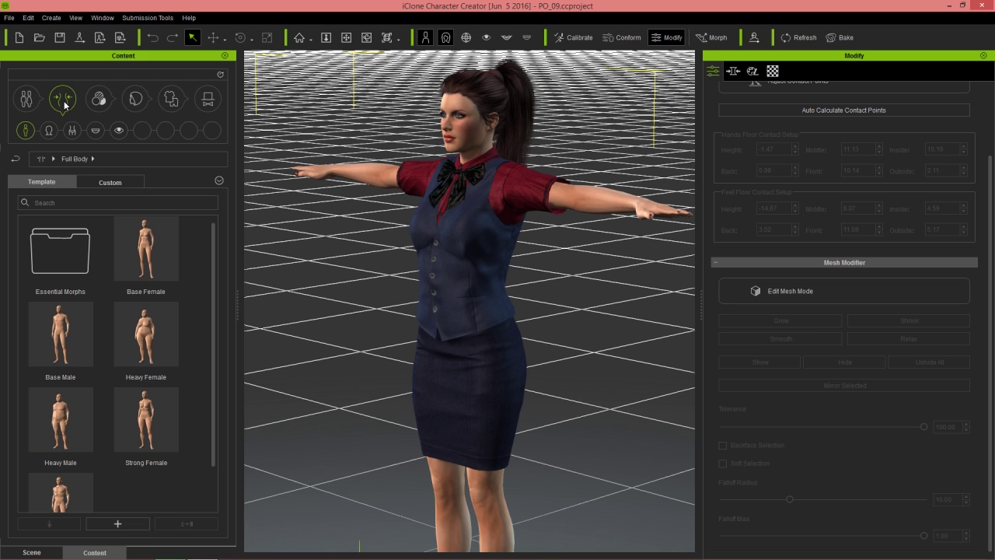
double_click(141, 337)
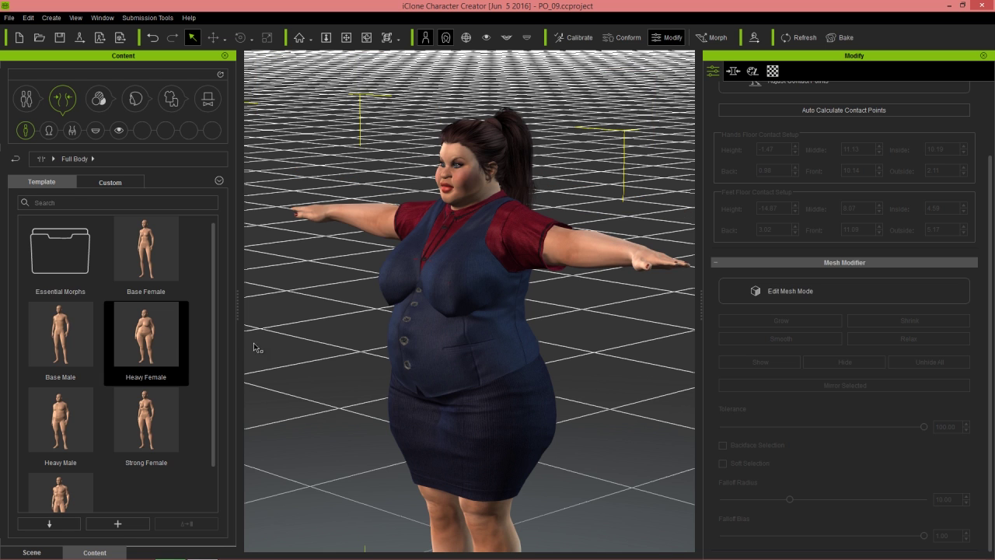
Inspect how the waistcoat, buttons, shirt and skirt fit the heavier body, up close and from different angles
scroll(414, 413, up, 2)
right_drag(413, 413, 560, 402)
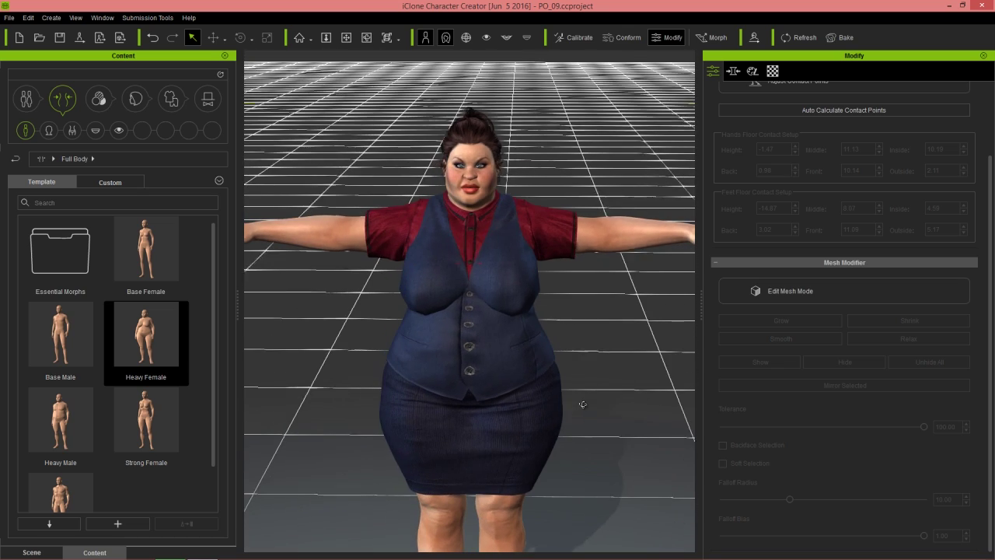
scroll(577, 400, up, 2)
scroll(577, 399, up, 2)
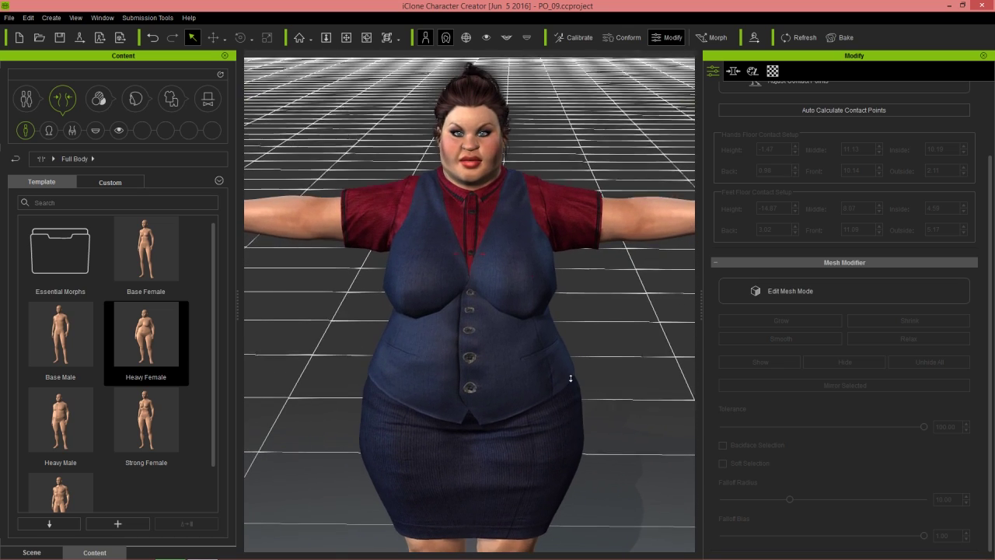
scroll(580, 381, up, 1)
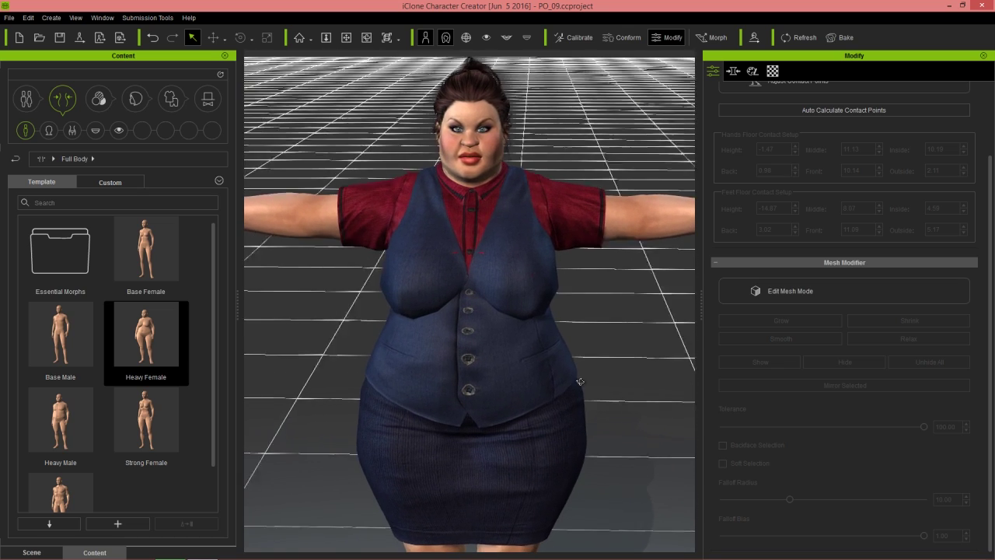
right_drag(580, 381, 509, 416)
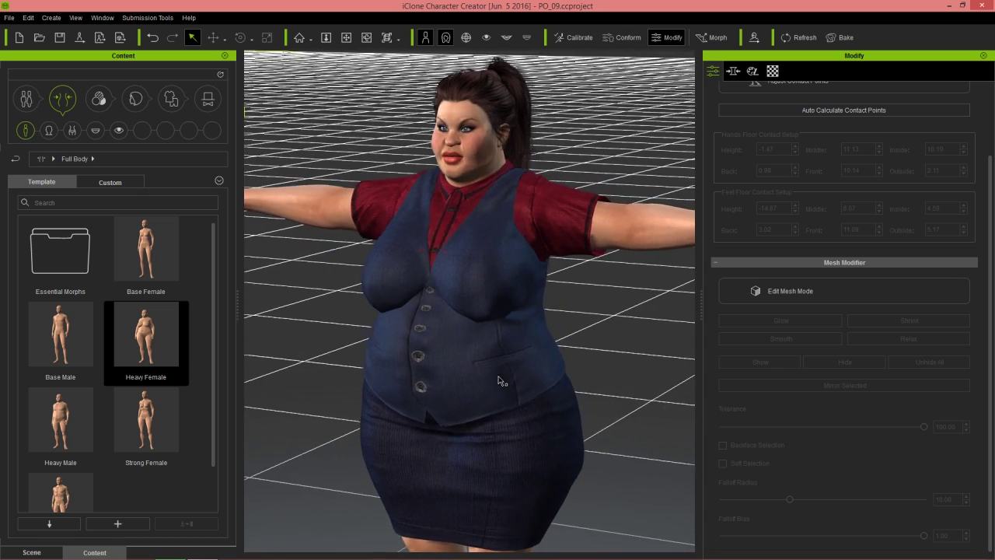
scroll(506, 418, up, 2)
scroll(502, 396, up, 3)
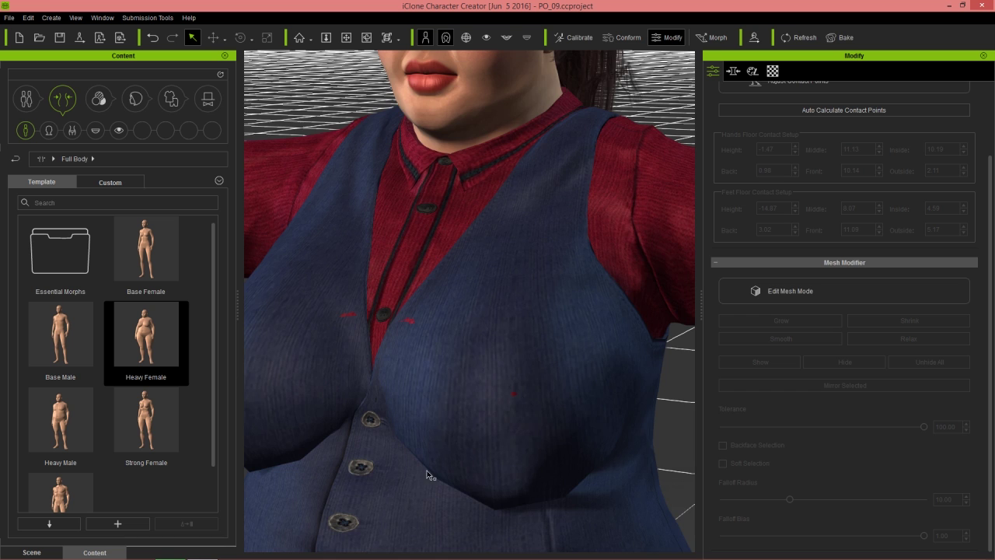
scroll(434, 470, down, 4)
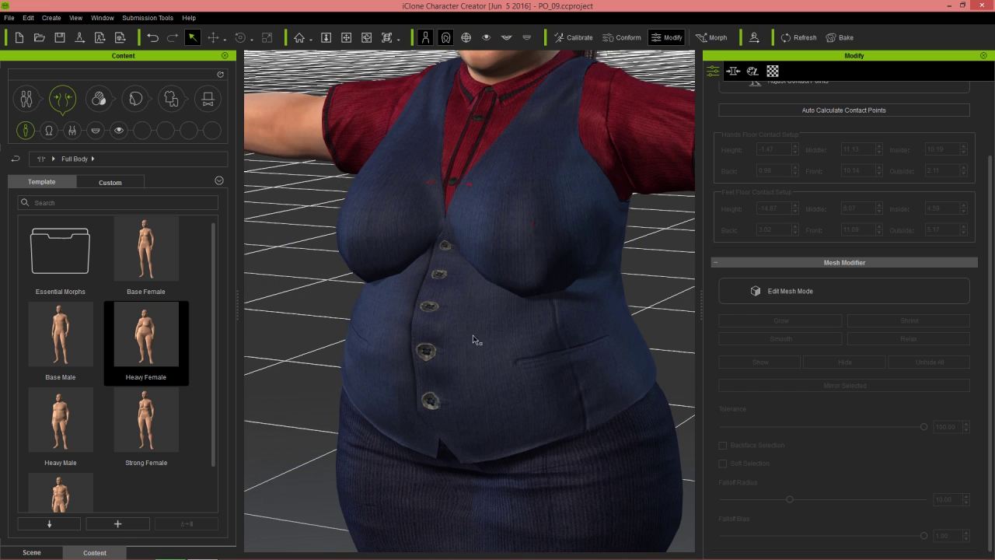
right_drag(476, 339, 478, 318)
right_drag(418, 320, 311, 371)
right_drag(369, 398, 601, 371)
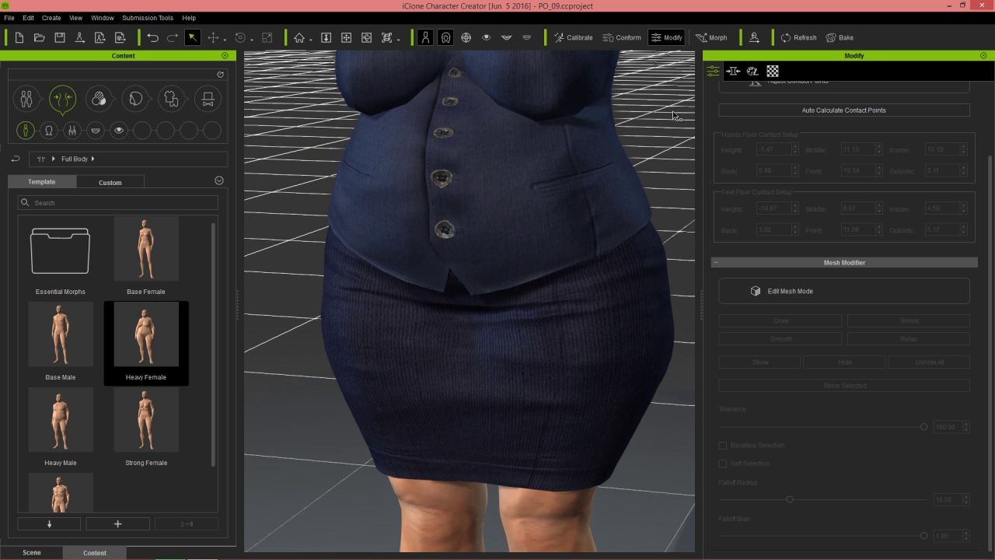
Turn on Morph mode and choose the CC_Standard body from the overlapping objects at the character's belly
click(716, 38)
scroll(459, 202, down, 2)
scroll(455, 212, down, 2)
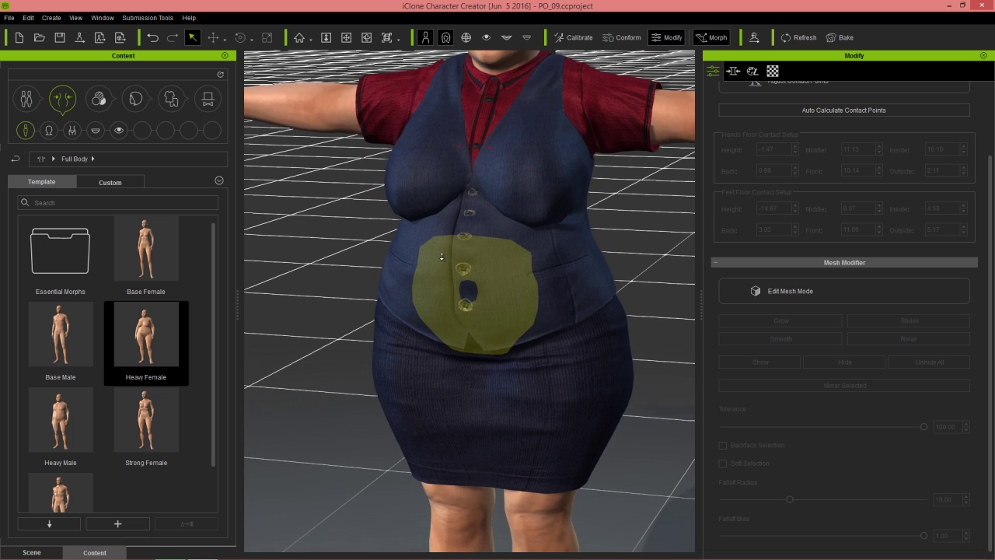
scroll(498, 251, down, 2)
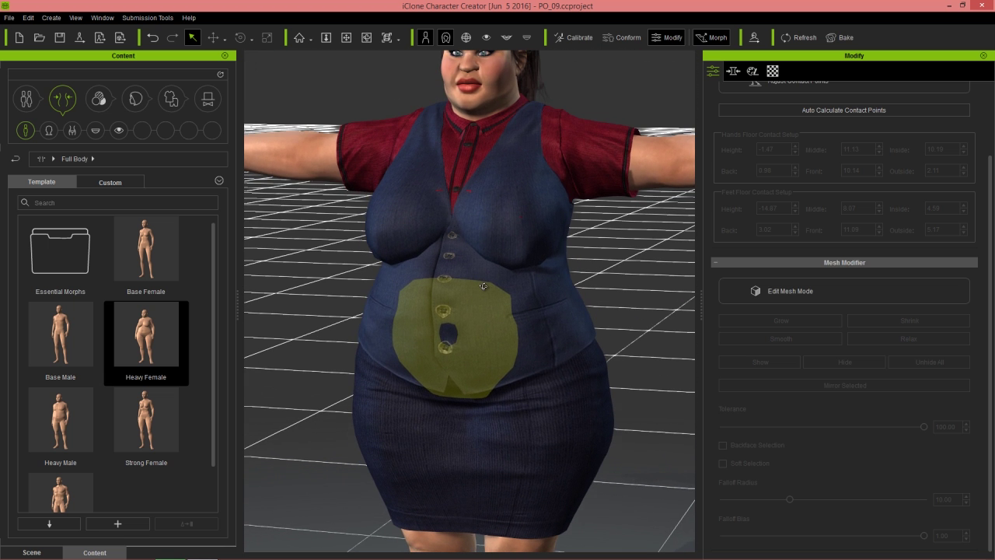
right_click(469, 305)
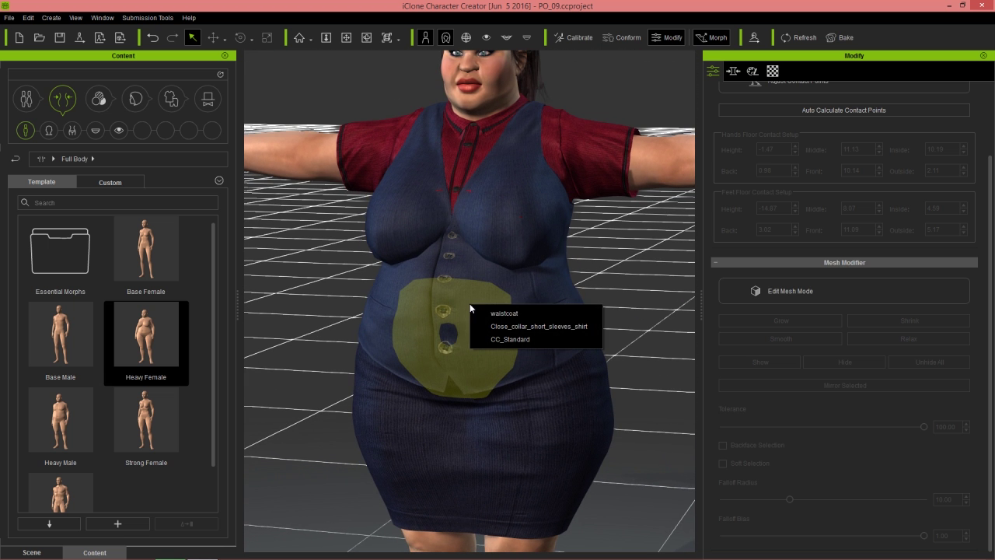
click(520, 342)
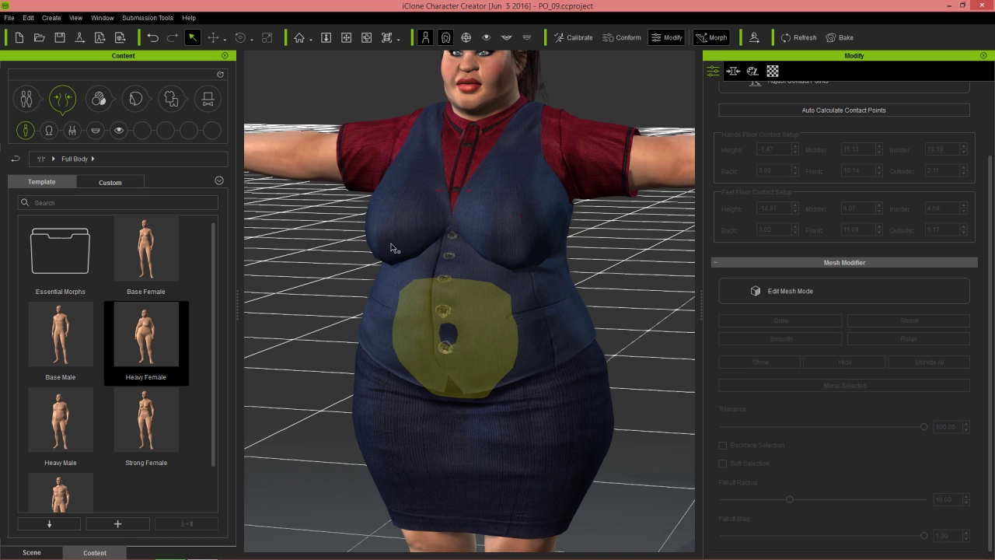
Select the waistcoat and start Edit Mesh Mode on it
click(475, 263)
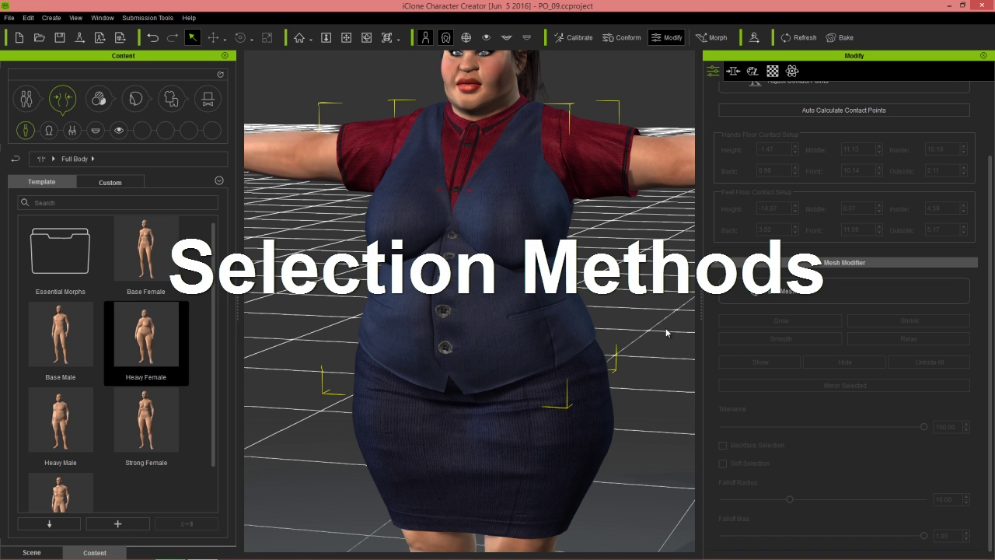
click(803, 303)
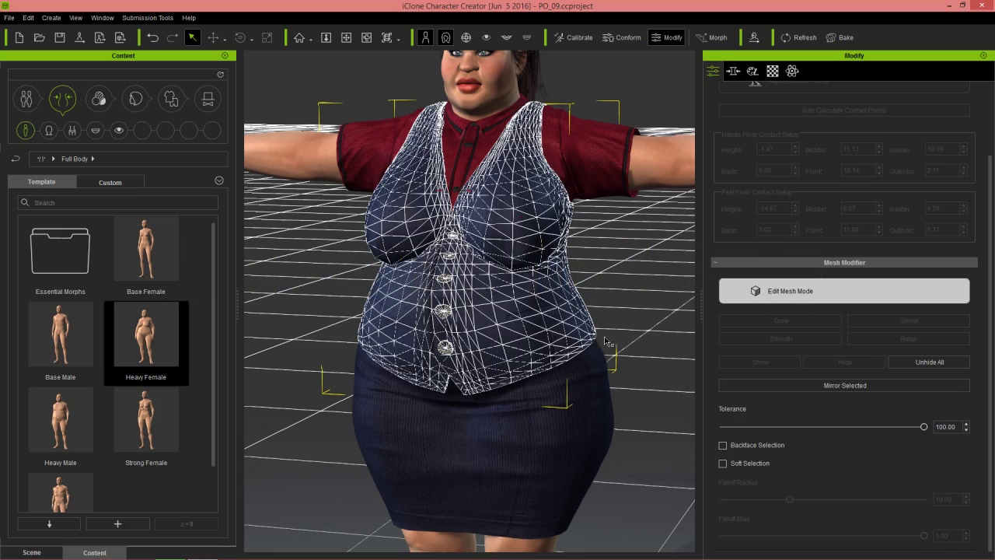
Select individual faces one at a time on the waistcoat's front panel beside the buttons, below the chest
middle_drag(573, 305, 551, 354)
scroll(551, 354, up, 5)
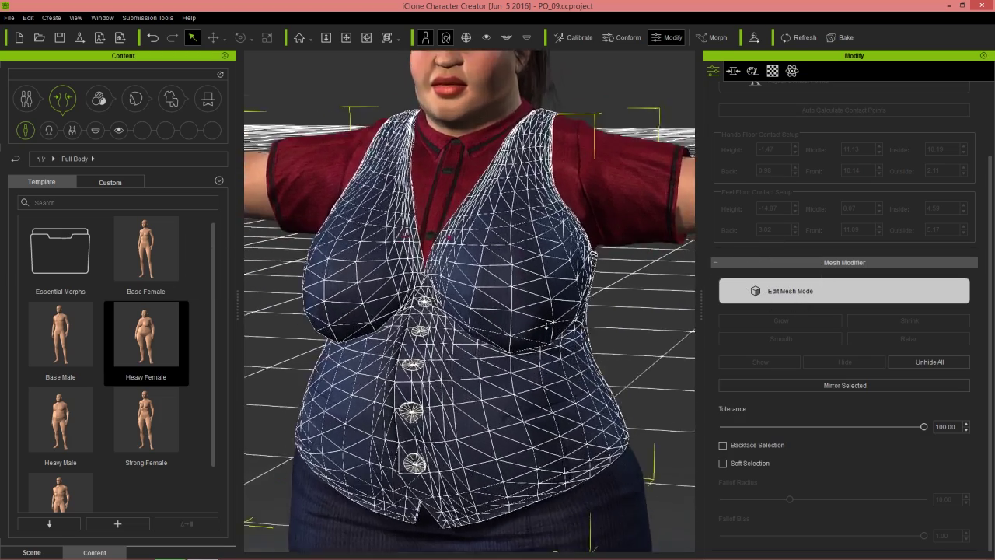
scroll(531, 350, up, 3)
middle_drag(531, 350, 540, 325)
click(480, 342)
click(470, 322)
click(482, 319)
click(507, 324)
click(521, 343)
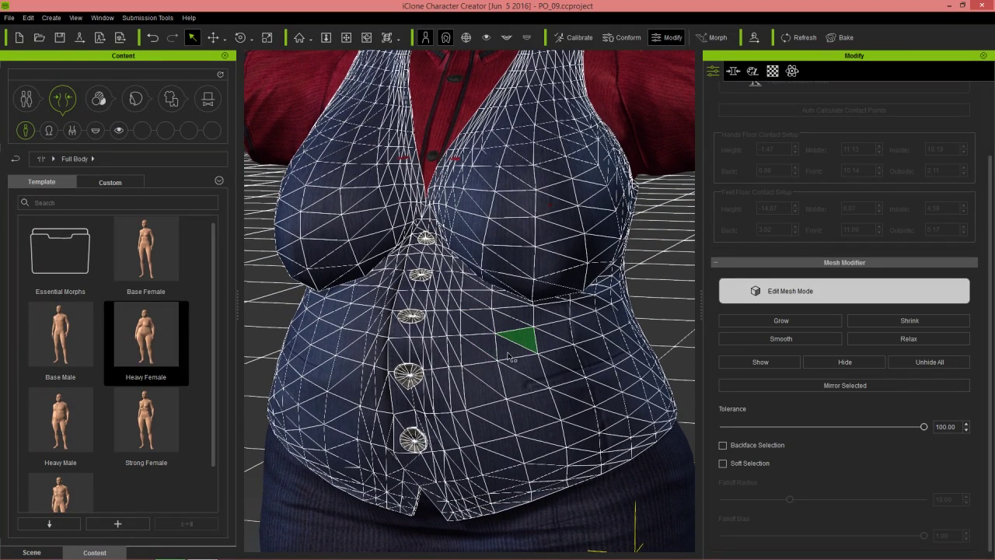
click(521, 367)
click(483, 357)
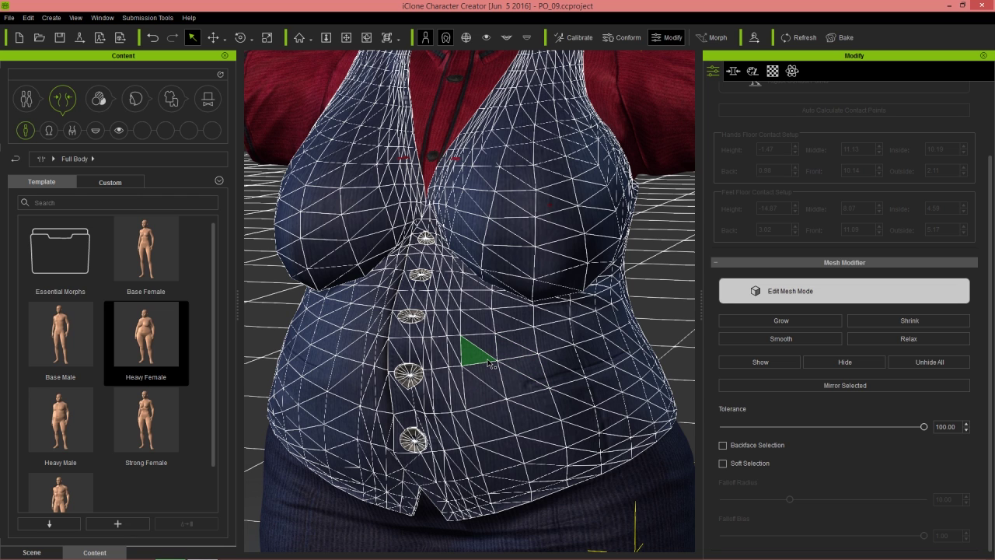
Add the adjacent front-panel faces to the selection to form a block, and deselect the whole block again
ctrl+click(491, 351)
ctrl+click(477, 333)
ctrl+click(477, 302)
ctrl+click(510, 322)
ctrl+click(516, 348)
ctrl+click(523, 378)
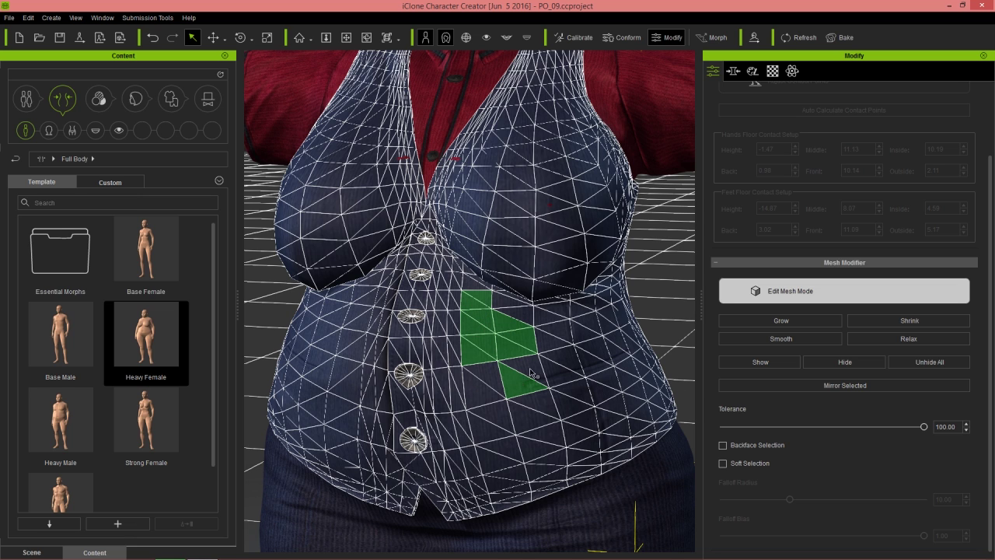
ctrl+click(535, 373)
ctrl+click(492, 384)
ctrl+click(484, 398)
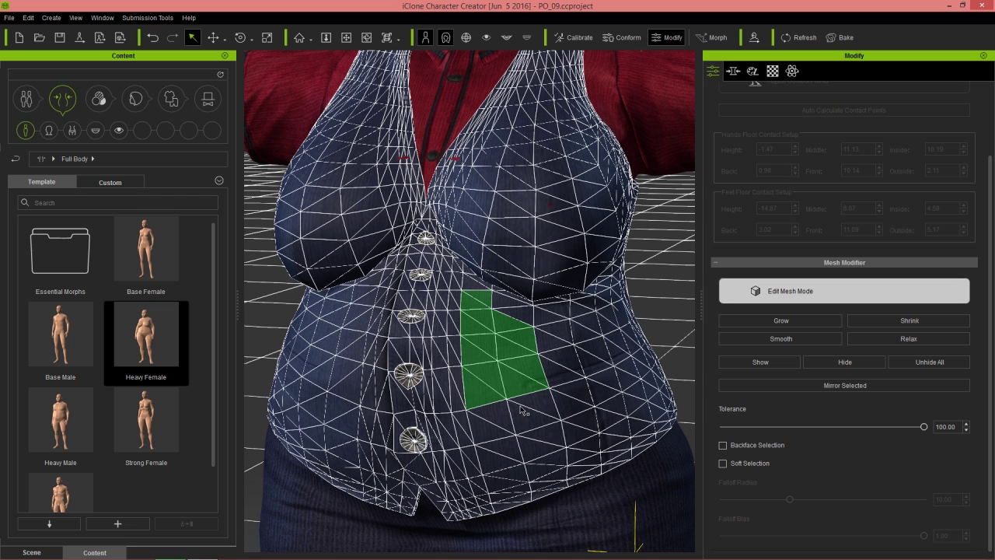
mouse_move(483, 401)
ctrl+mouse_down()
mouse_move(491, 378)
mouse_move(518, 388)
mouse_move(534, 369)
mouse_move(509, 351)
mouse_move(521, 339)
mouse_move(485, 300)
mouse_move(469, 302)
mouse_move(482, 315)
mouse_move(477, 355)
ctrl+mouse_up()
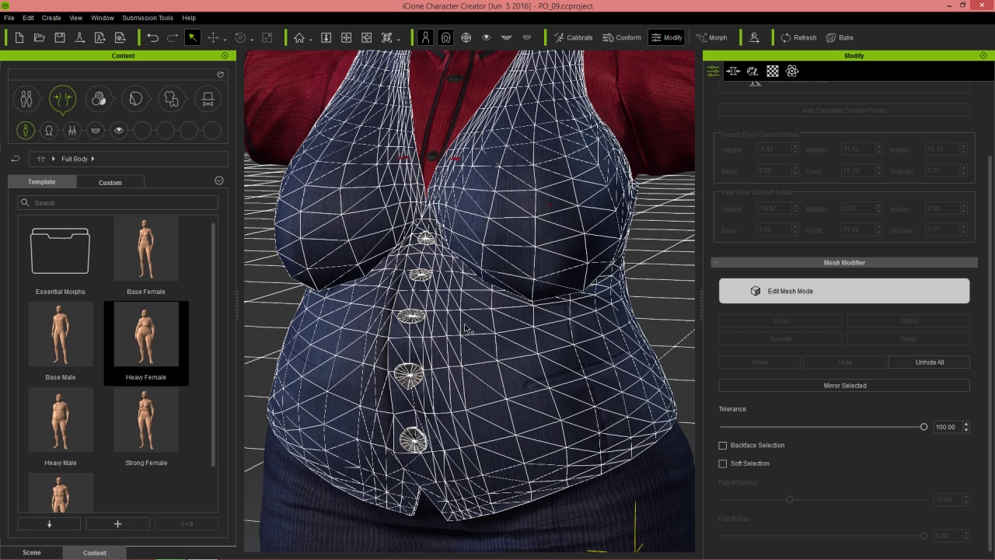
Select one waistcoat face beside the buttons and grow the selection repeatedly across the front panel
click(478, 361)
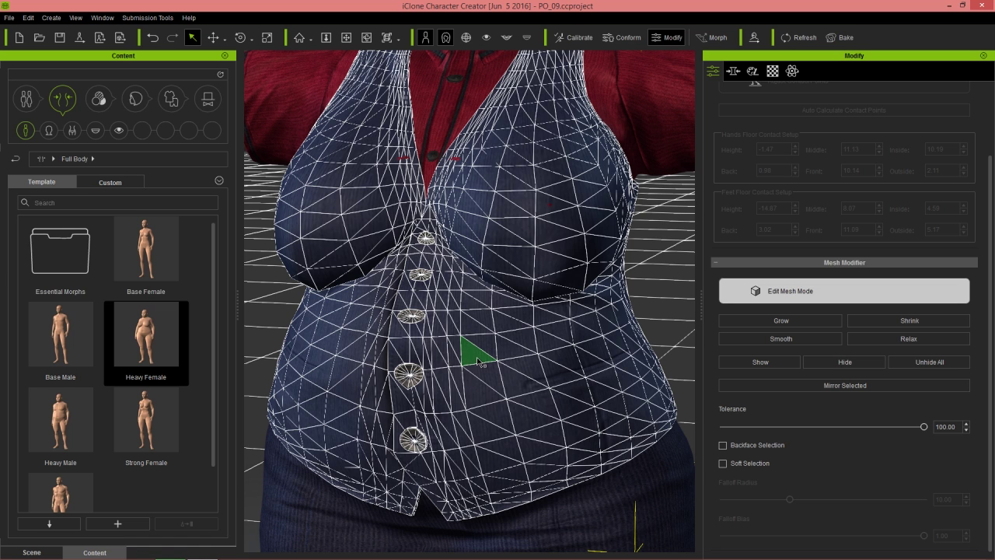
click(765, 321)
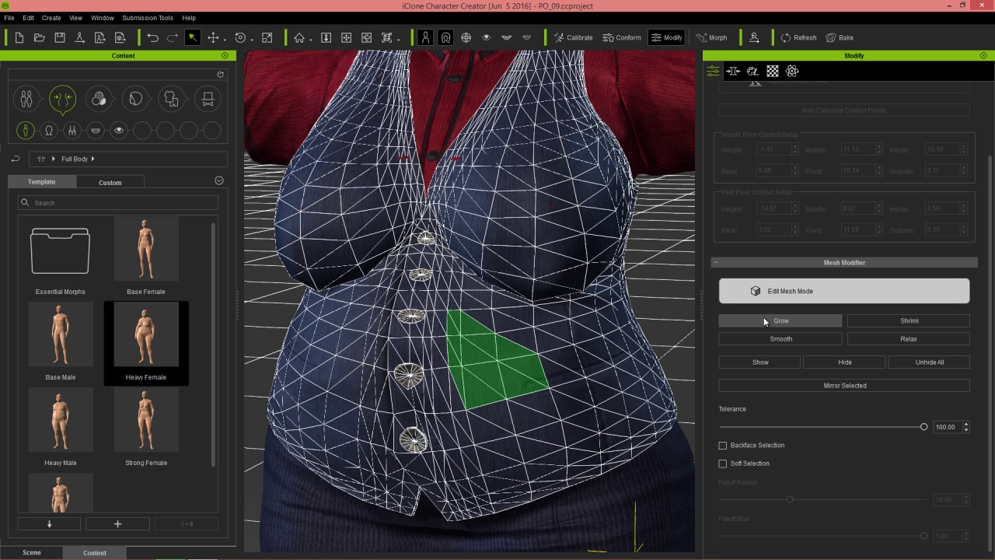
click(764, 321)
click(764, 320)
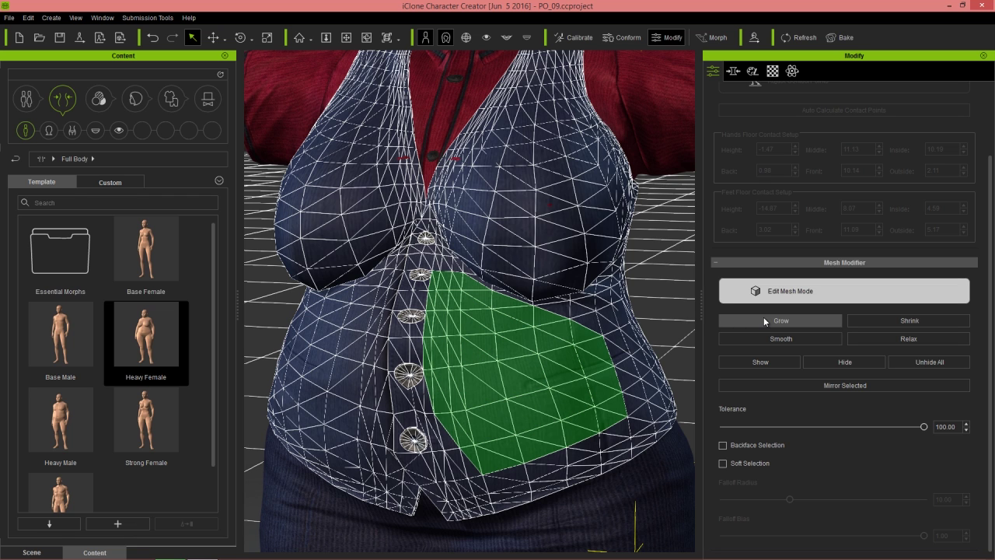
click(764, 321)
Shrink the grown waistcoat selection back down to the single starting face
click(872, 321)
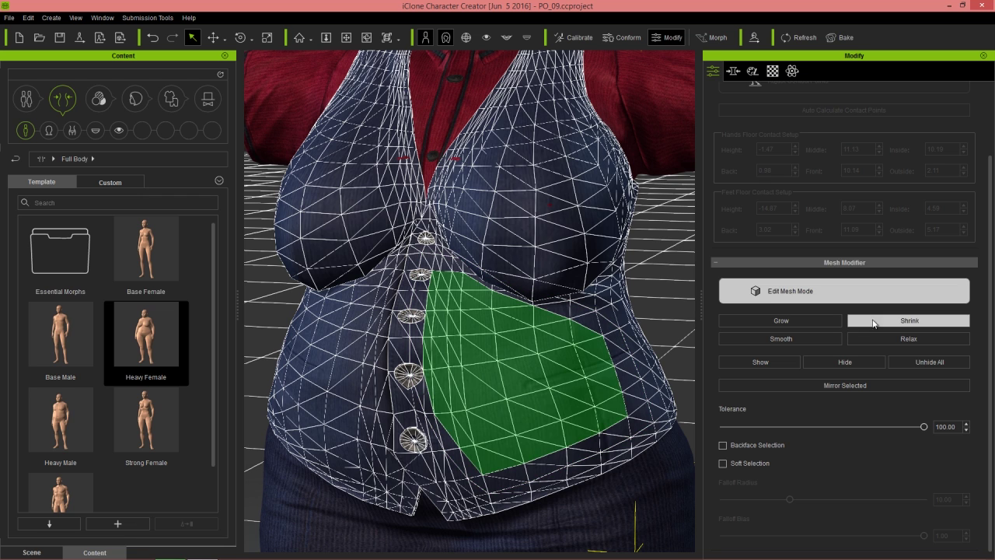
click(872, 320)
click(872, 320)
click(872, 321)
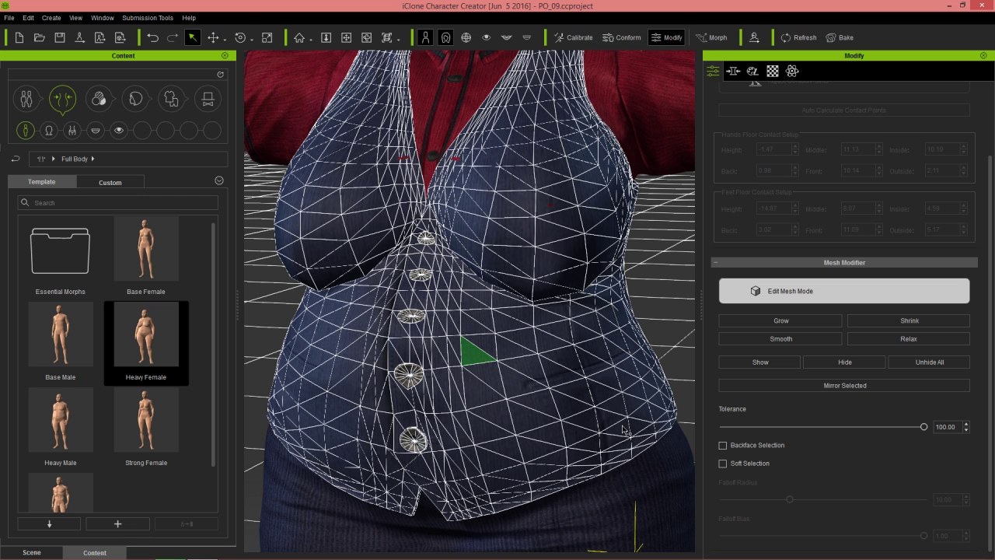
Enable Soft Selection and select a face on the other side of the waistcoat's button row, just below the chest
click(723, 464)
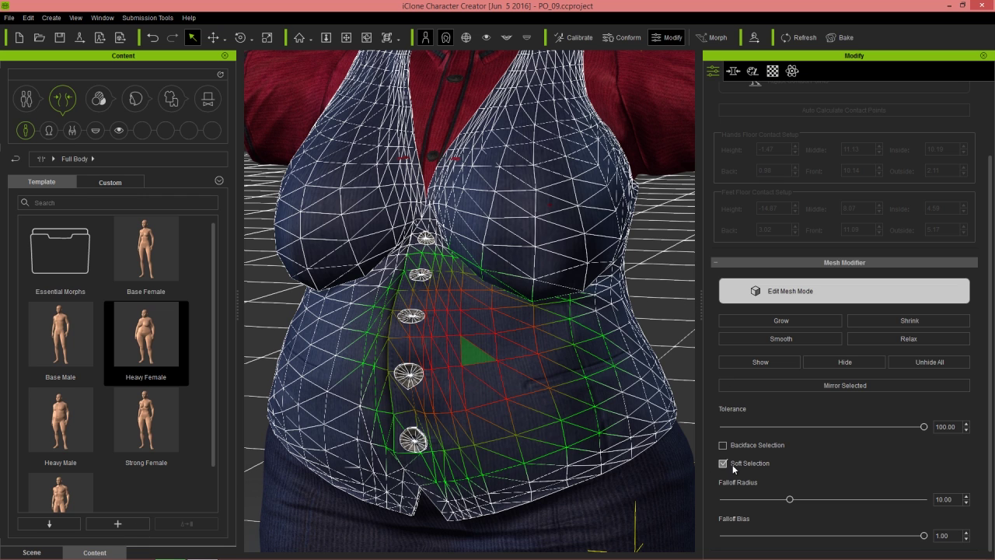
click(371, 332)
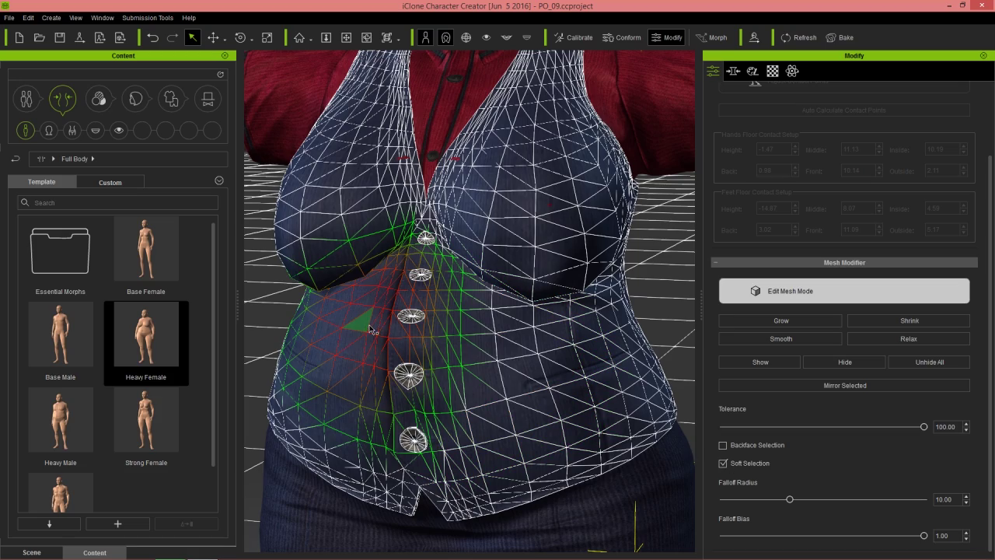
Use the Move tool to nudge the soft-selected waistcoat area beside the buttons slightly
right_drag(333, 384, 384, 412)
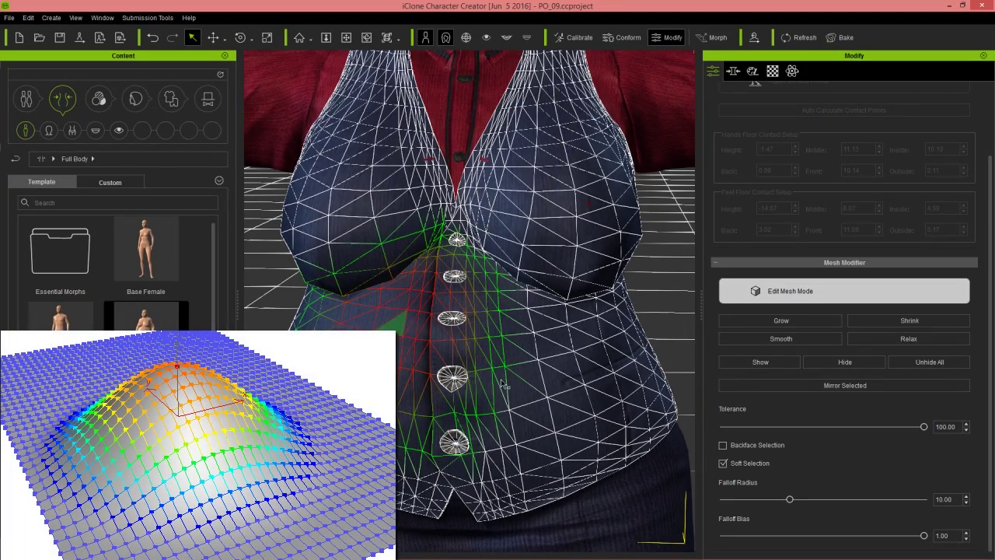
scroll(504, 384, up, 4)
scroll(472, 373, down, 4)
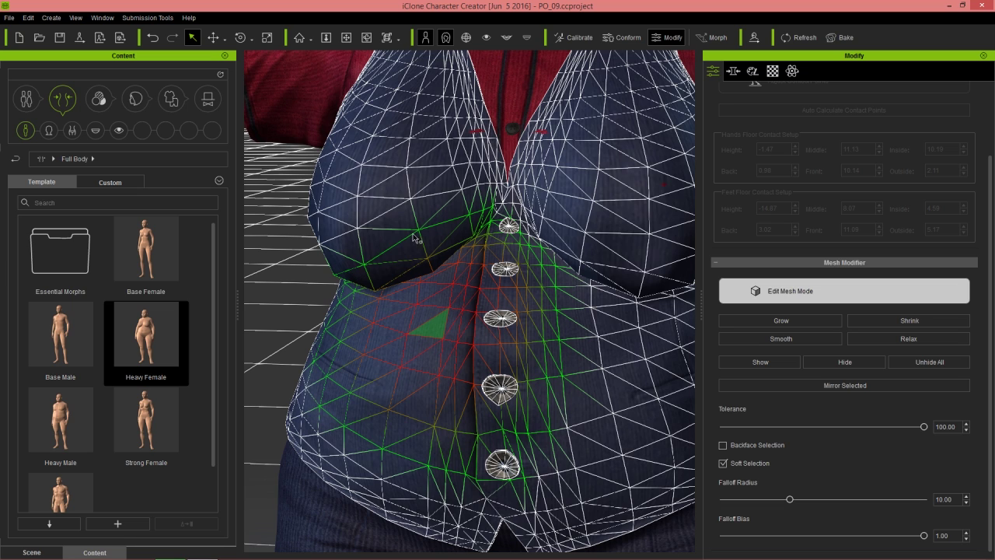
right_drag(418, 369, 493, 417)
key(w)
mouse_move(505, 346)
mouse_down()
mouse_move(482, 358)
mouse_move(508, 353)
mouse_up()
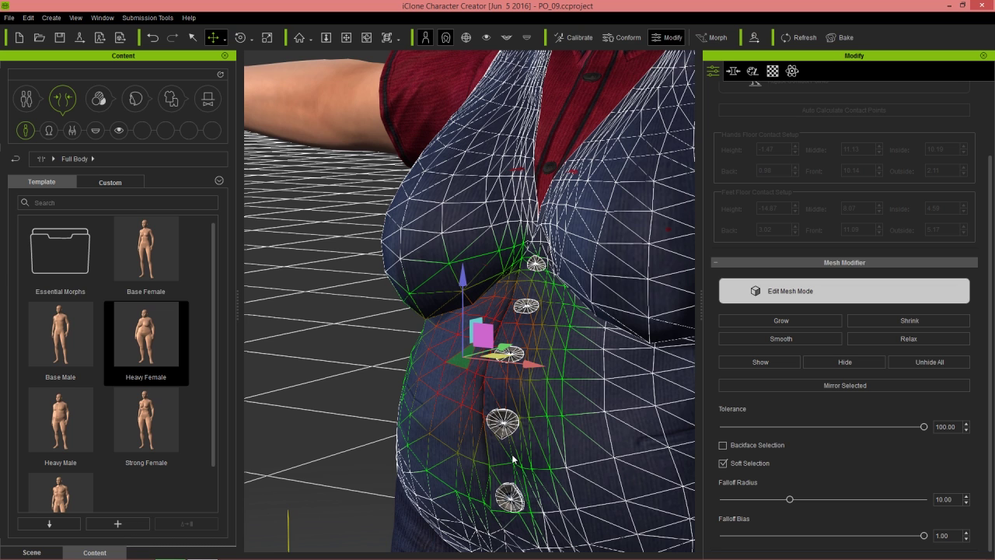
Soft-select the face between the third and fourth buttons with a Falloff Radius of 15.47 and push the area in toward the body
click(500, 398)
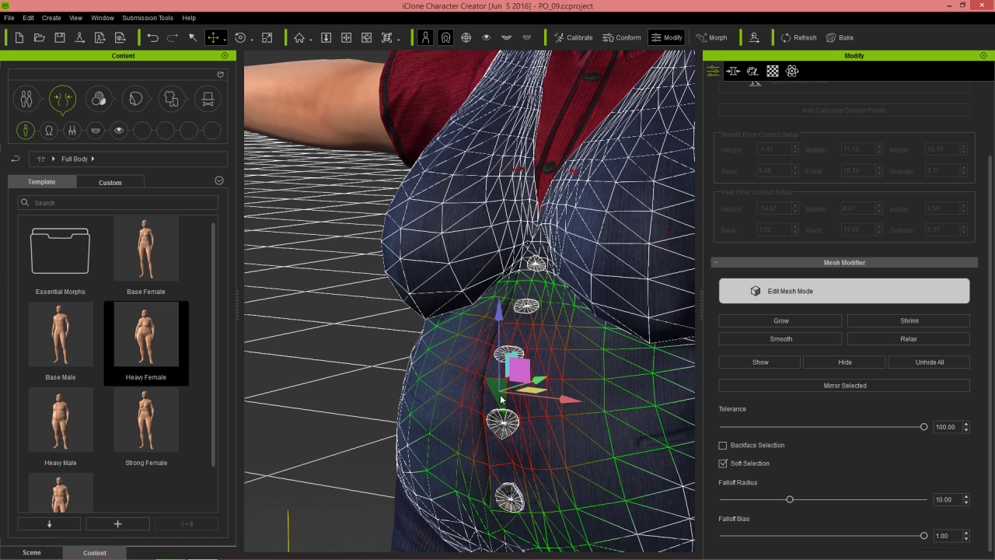
right_drag(557, 470, 554, 439)
drag(791, 501, 828, 502)
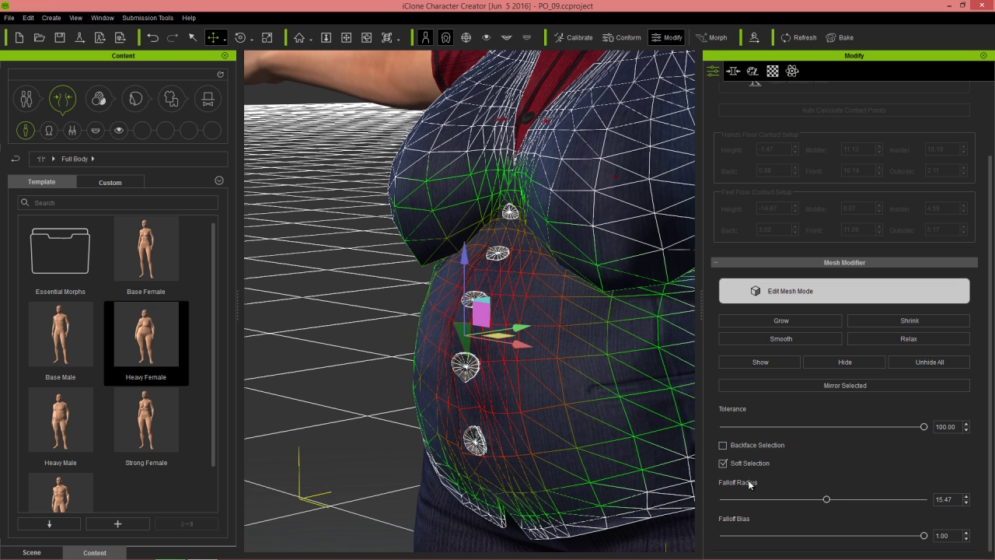
right_drag(588, 381, 503, 345)
drag(514, 331, 538, 335)
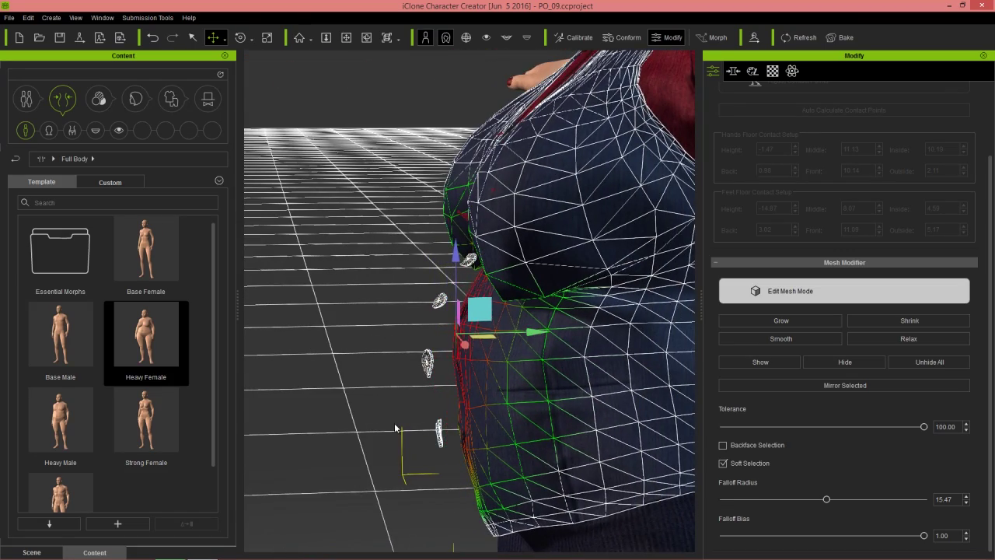
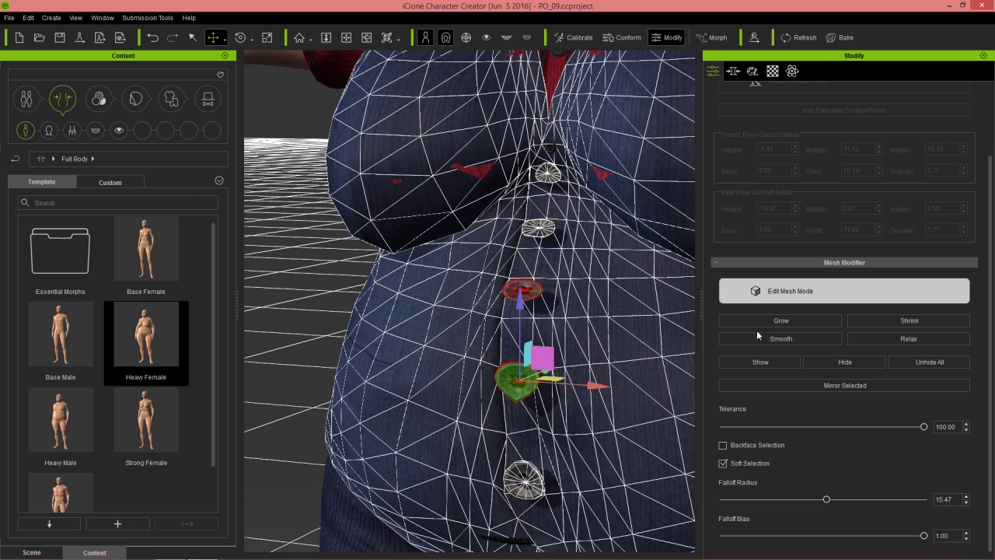
Grow the third button's selection to the whole button, and add the second, bottom and top buttons, growing each to full coverage
click(763, 324)
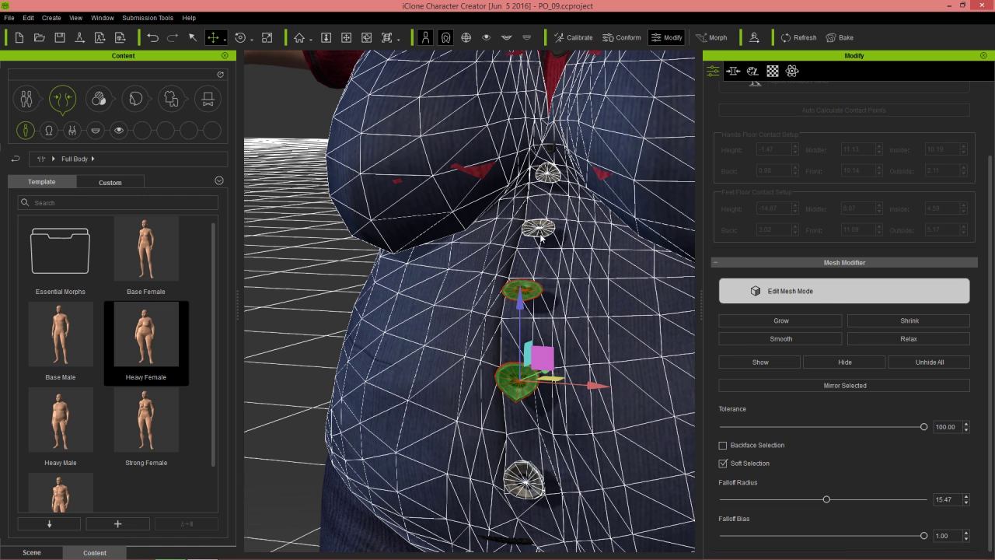
ctrl+click(541, 234)
click(762, 321)
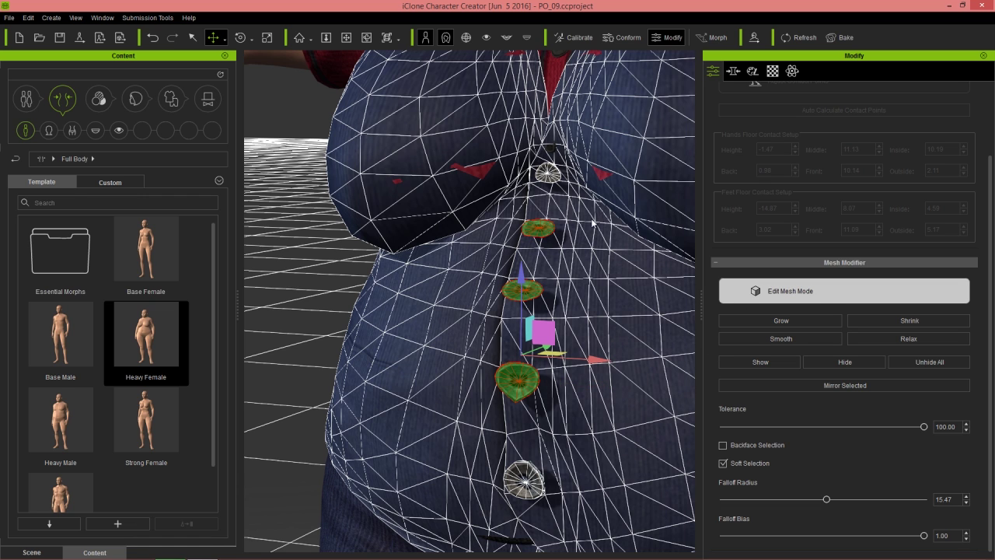
ctrl+click(524, 475)
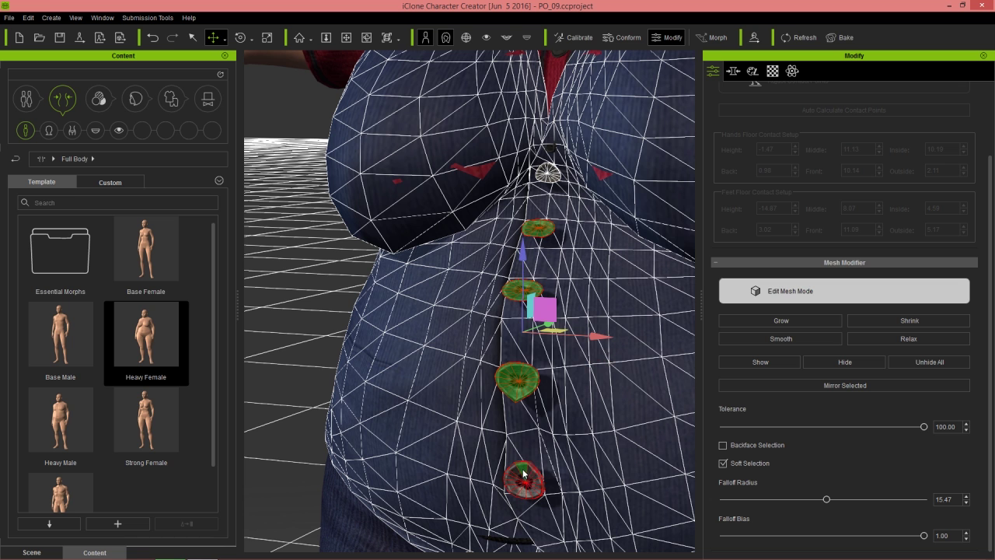
click(723, 320)
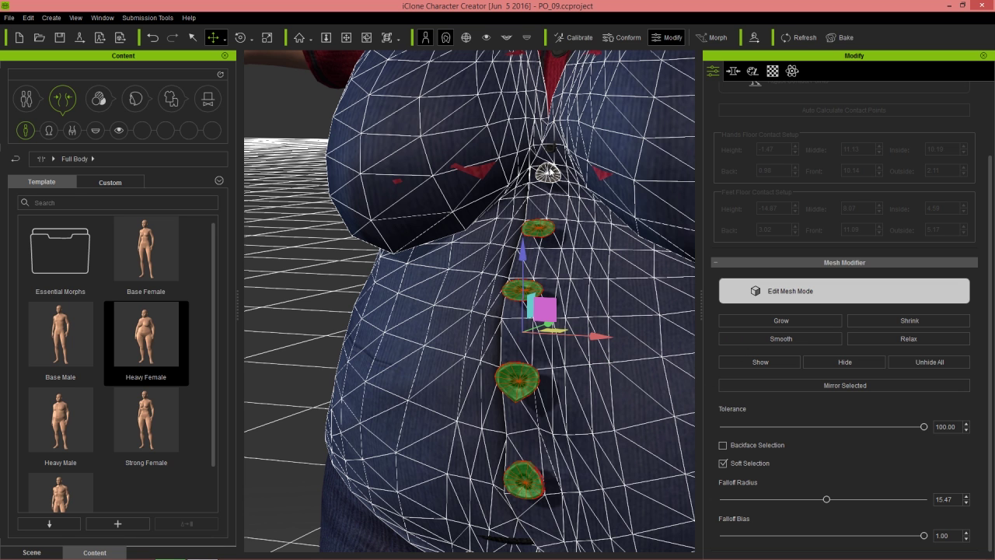
ctrl+click(549, 171)
click(806, 325)
Move the five selected buttons together along the depth axis to bring them onto the waistcoat's front surface
right_drag(673, 363, 435, 329)
right_drag(480, 285, 499, 288)
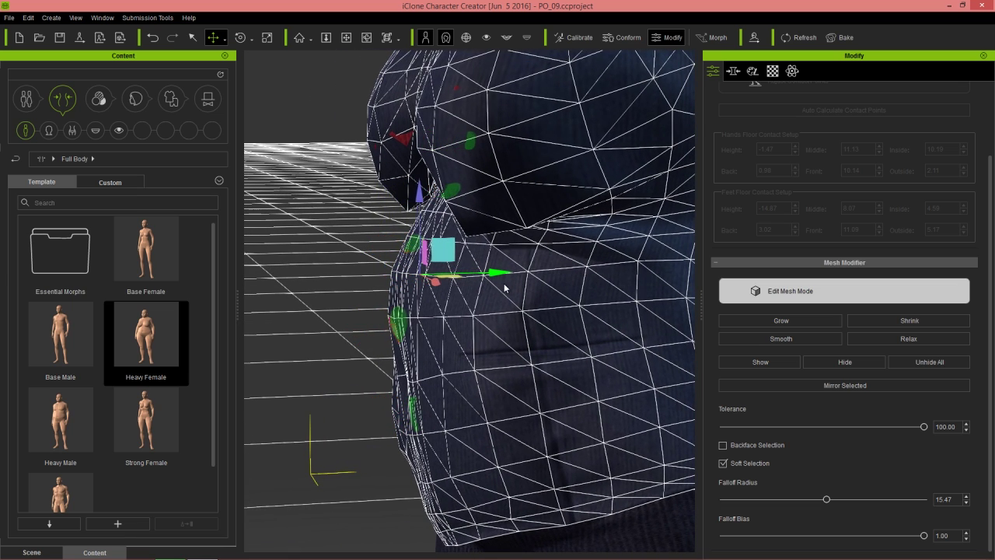
right_drag(499, 284, 365, 342)
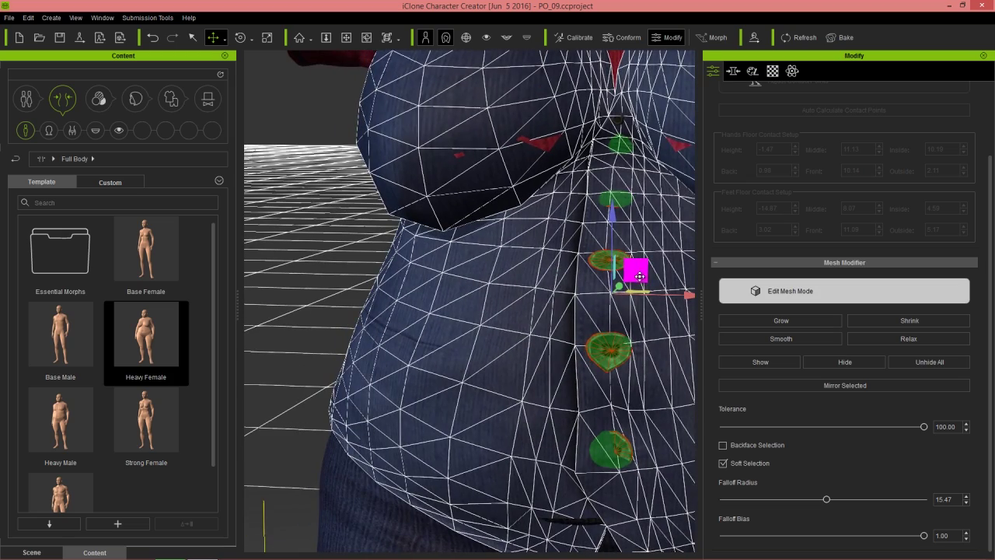
right_drag(639, 276, 491, 309)
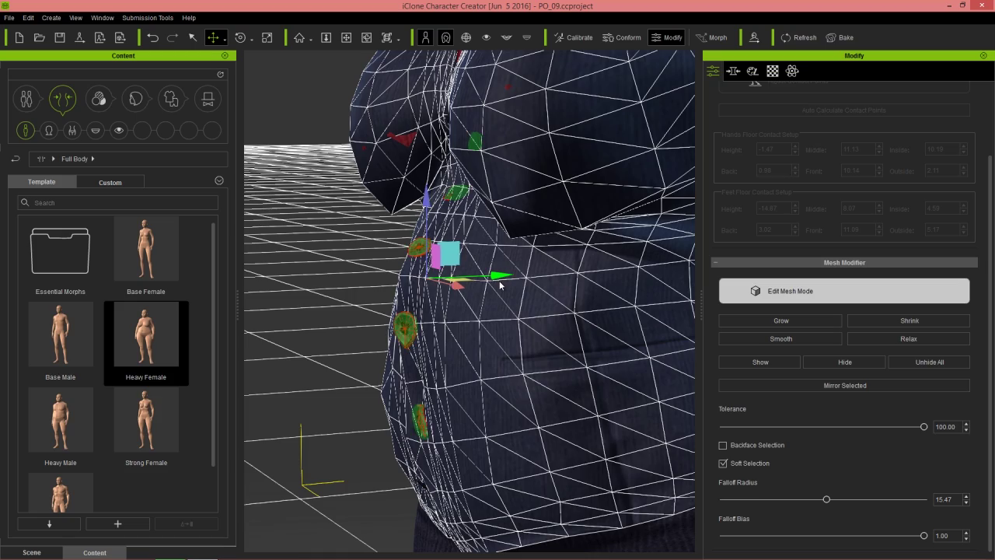
right_drag(499, 280, 516, 372)
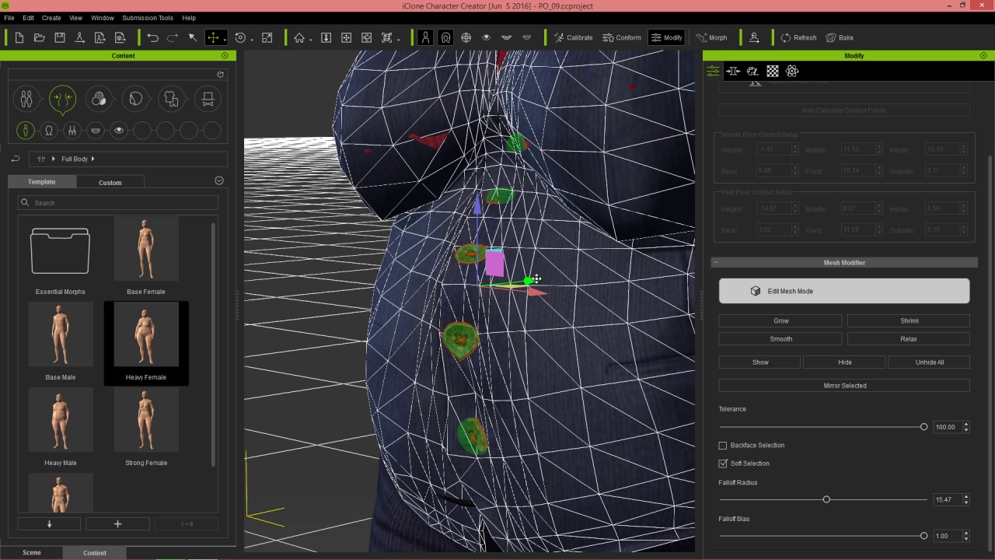
drag(534, 279, 519, 289)
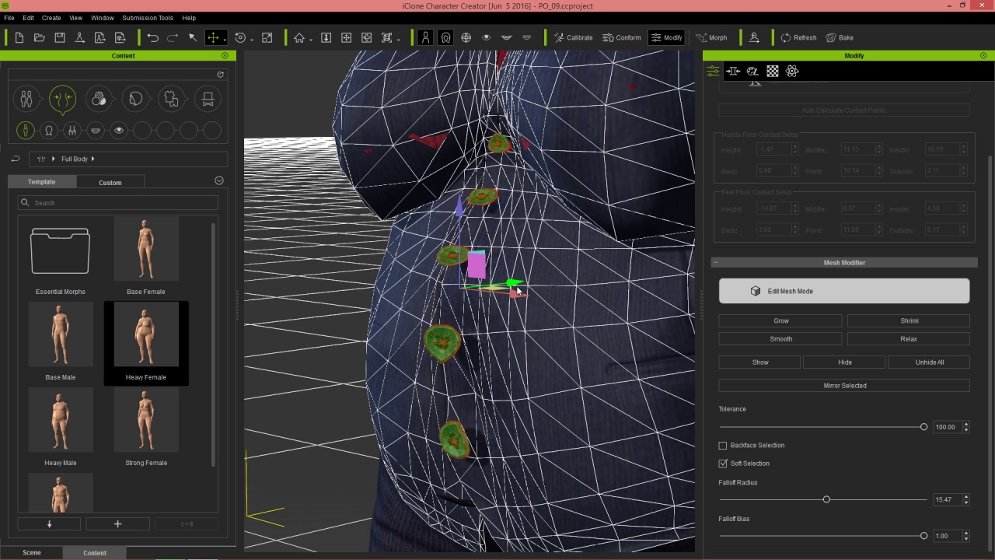
Select the second and top buttons one at a time and adjust each one's depth to sit against the waistcoat
click(483, 199)
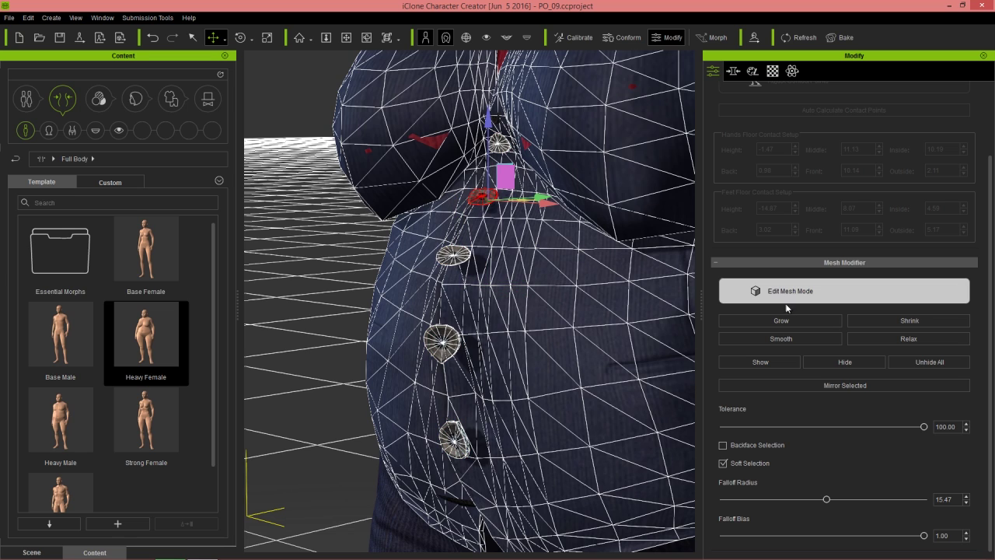
right_drag(668, 303, 545, 226)
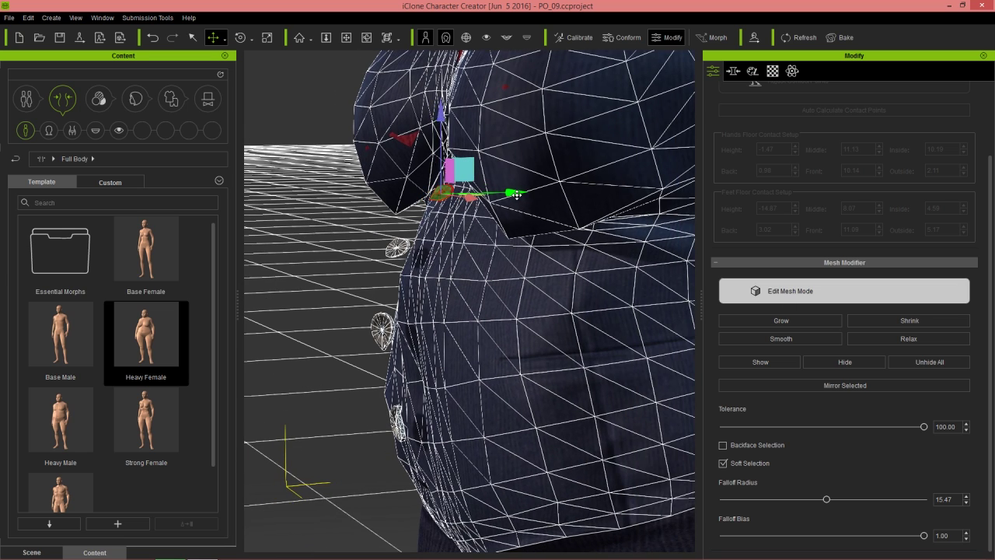
right_drag(516, 195, 501, 183)
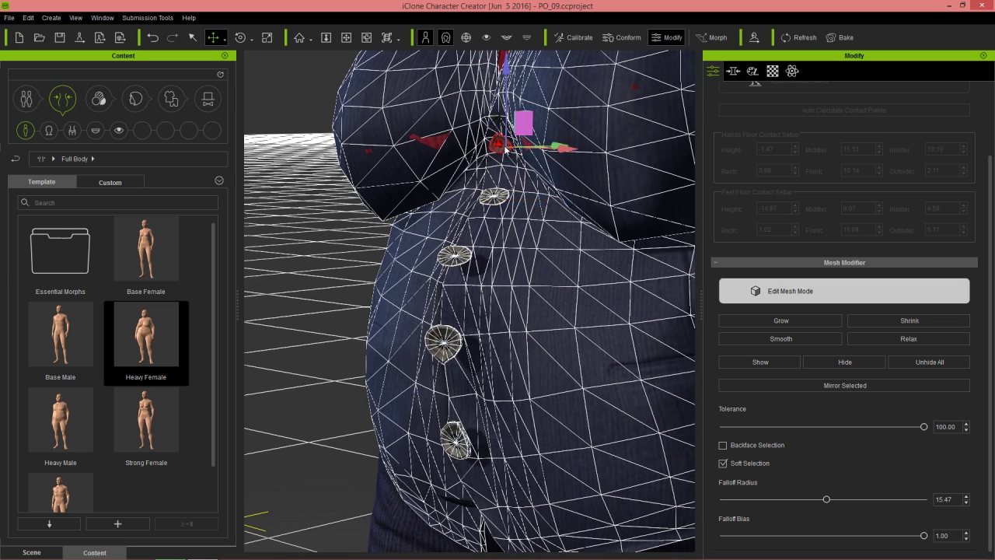
right_drag(500, 144, 529, 140)
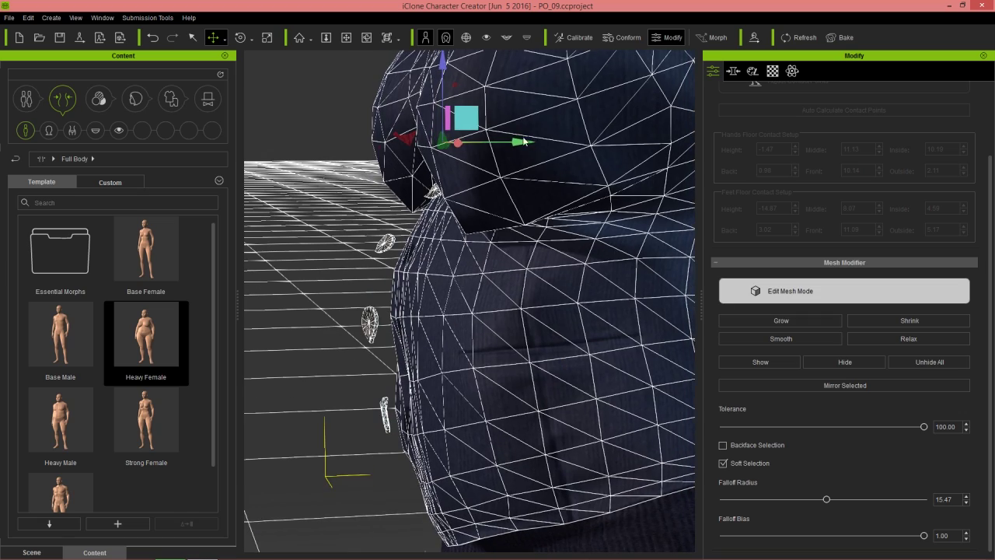
right_drag(435, 304, 547, 325)
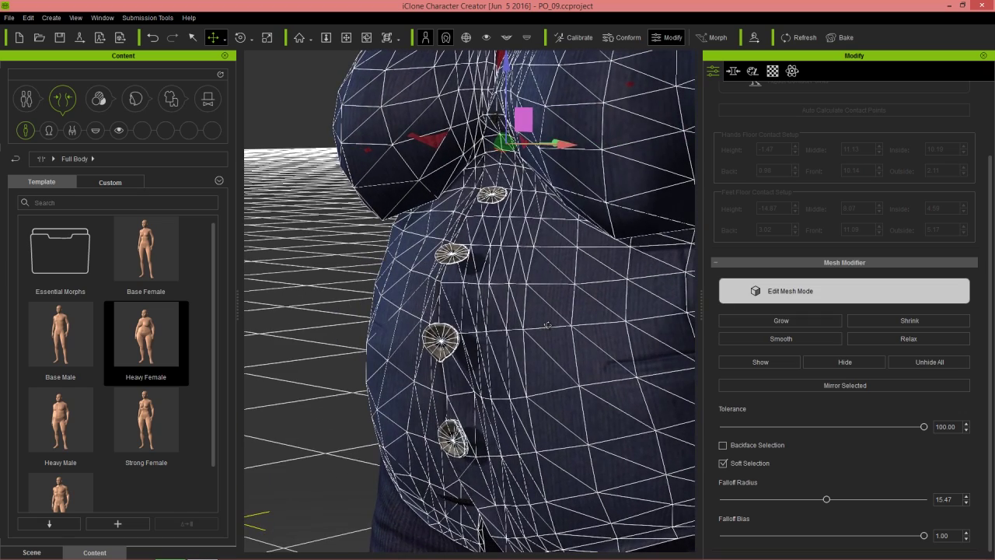
drag(559, 142, 552, 141)
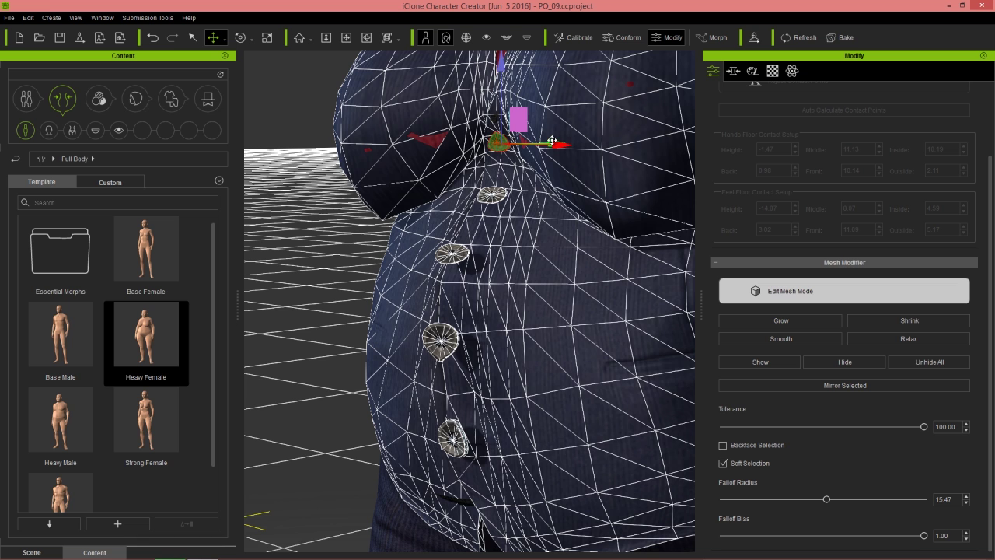
Select the third and fourth buttons in turn, grow each selection to the whole button, and push each back against the fabric
click(456, 258)
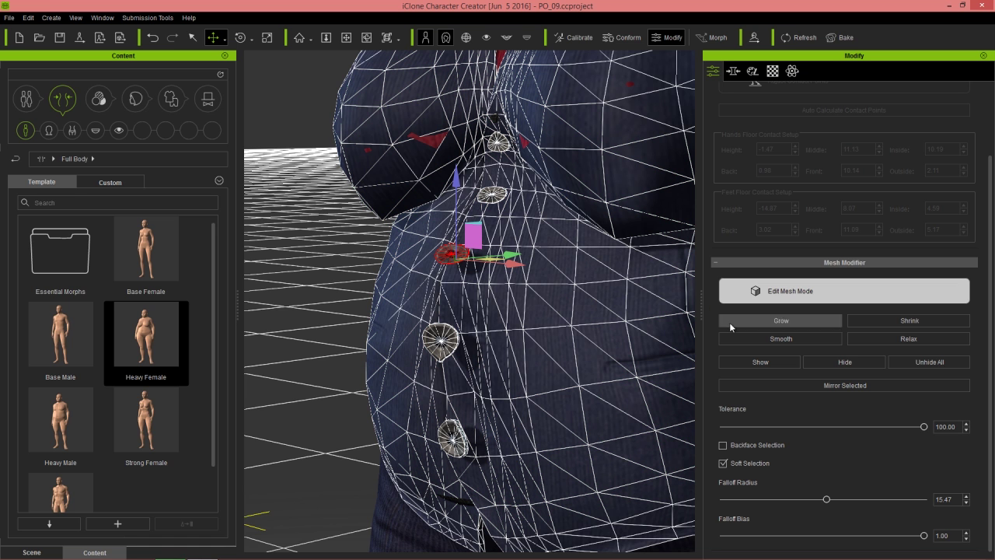
click(785, 321)
drag(513, 256, 526, 257)
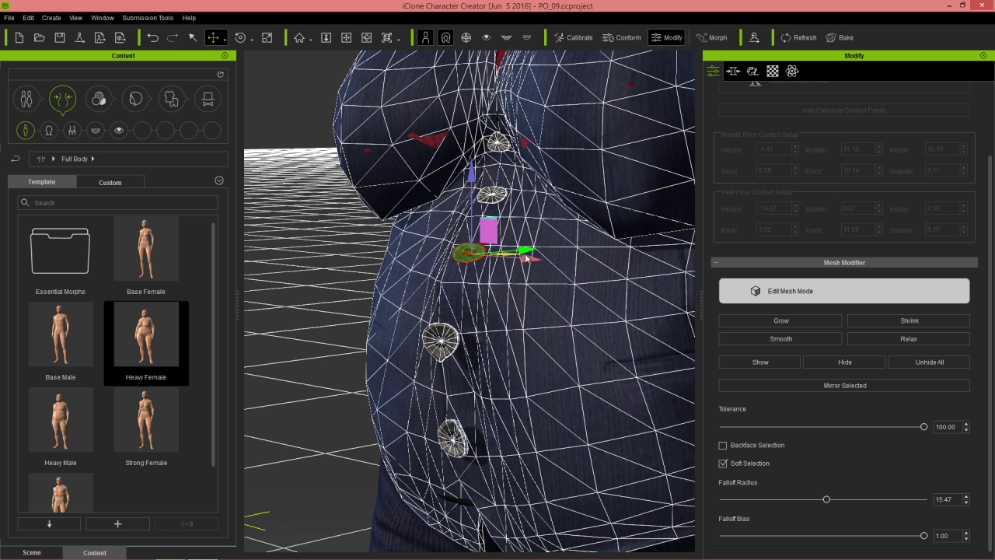
click(440, 340)
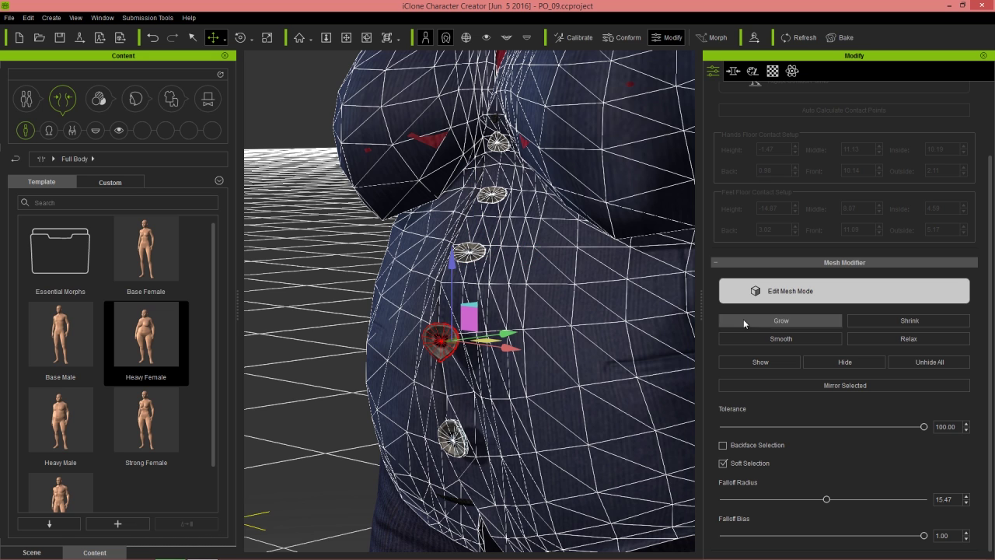
click(783, 321)
drag(501, 330, 521, 331)
Select the whole bottom button by growing its selection and shift it back onto the waistcoat surface
right_drag(458, 447, 547, 404)
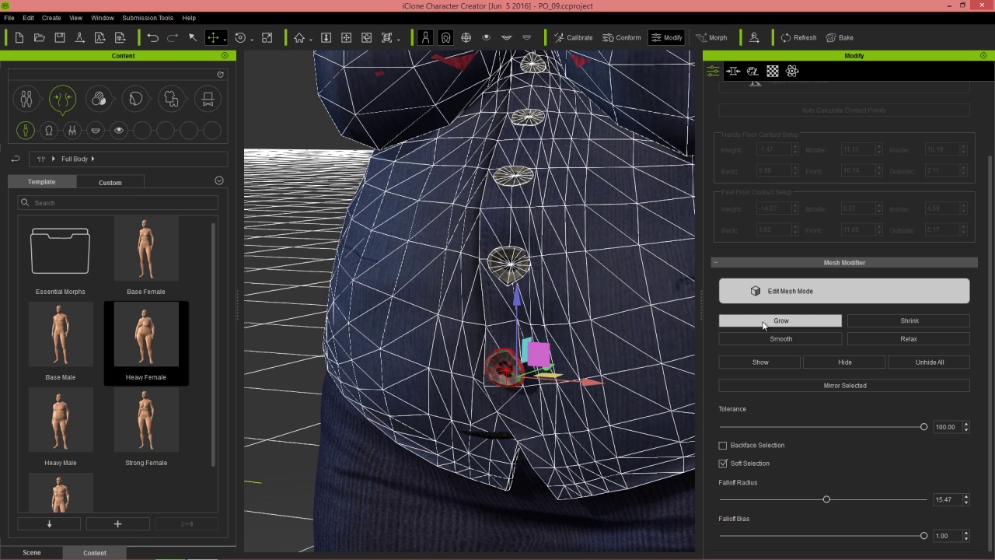
click(725, 319)
drag(549, 376, 554, 368)
Select the whole third button and scale it narrower along its width to correct the stretched shape
right_drag(552, 364, 532, 364)
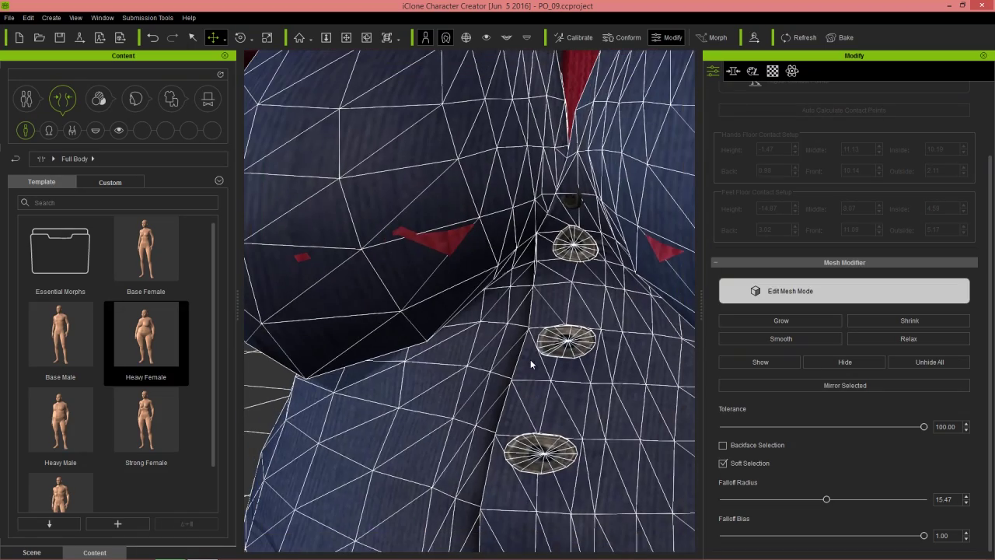
click(551, 442)
right_drag(605, 485, 555, 462)
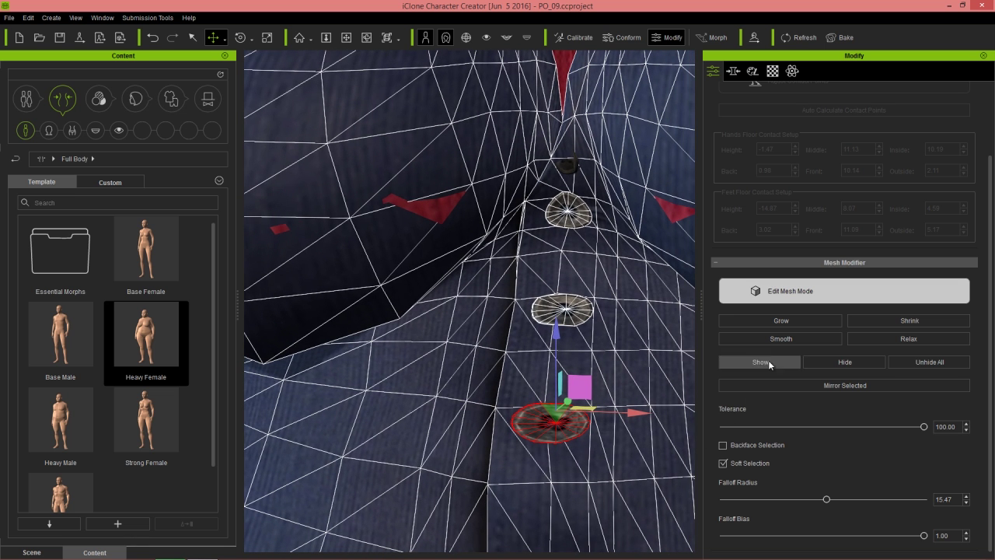
click(793, 322)
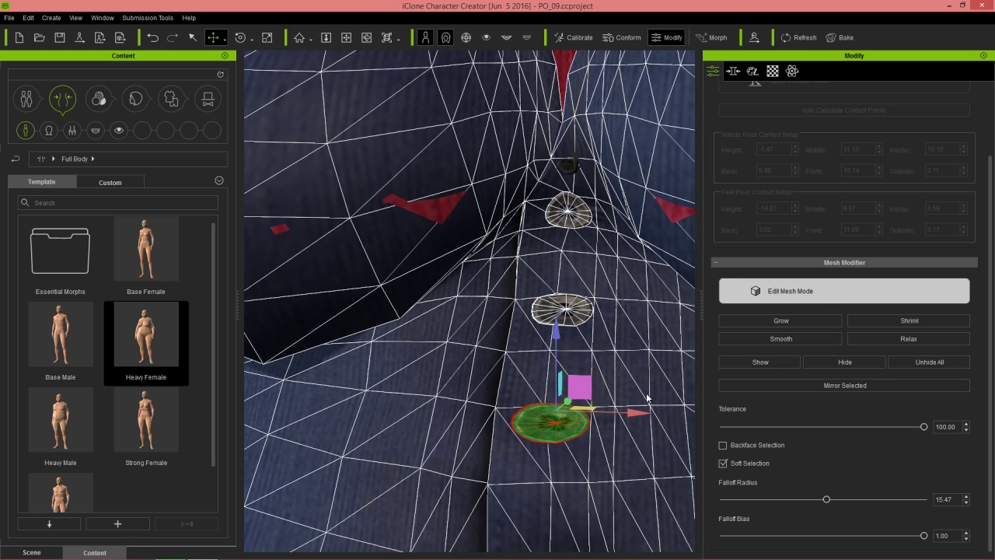
key(r)
drag(631, 421, 601, 426)
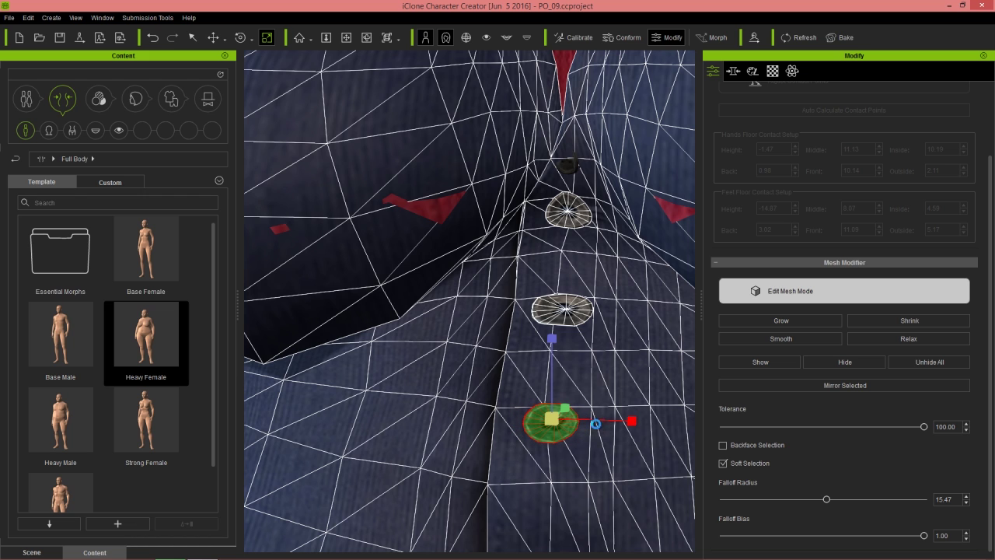
Select the whole second button and scale it down in width to make it rounder
click(561, 319)
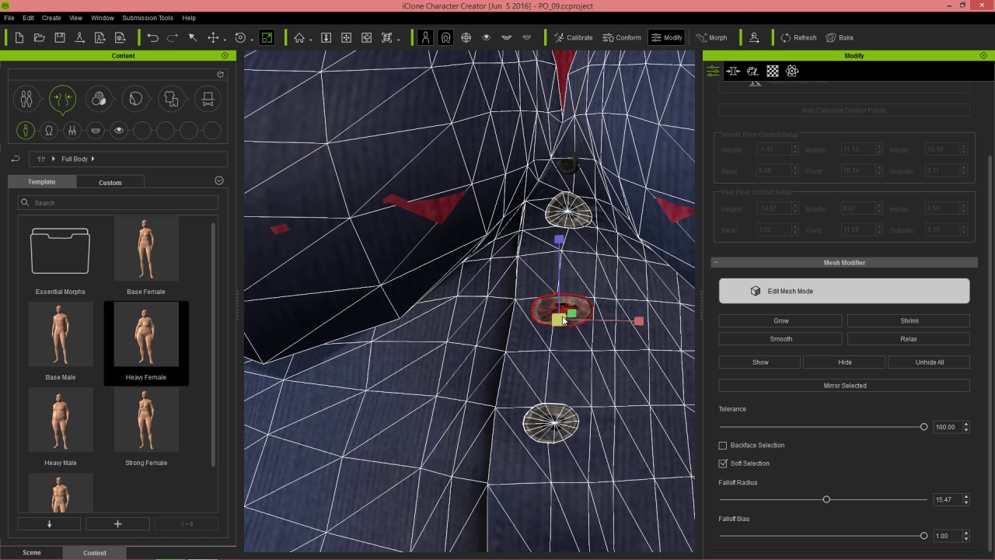
click(782, 321)
drag(640, 320, 614, 324)
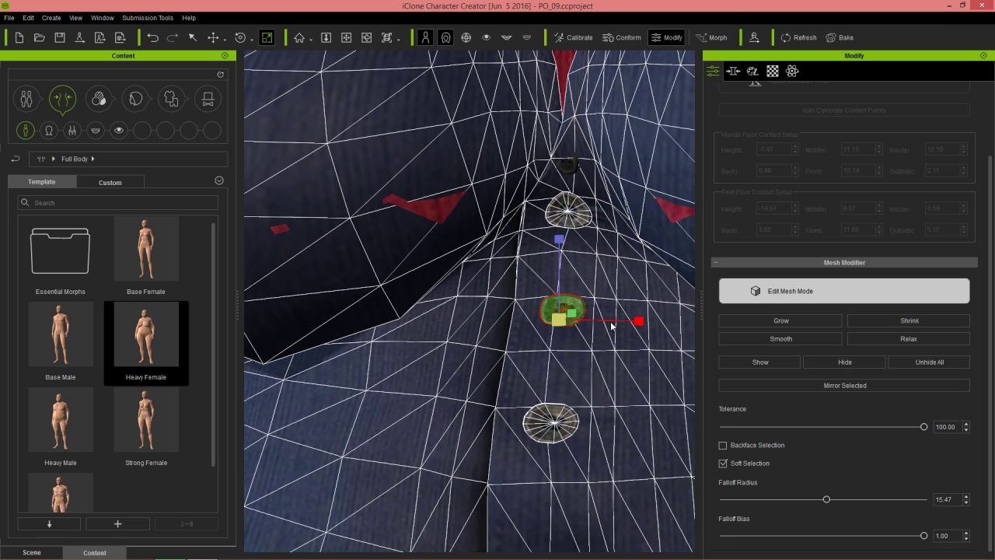
Leave Edit Mesh Mode and open the Conform Clothing settings for the waistcoat
scroll(543, 259, down, 6)
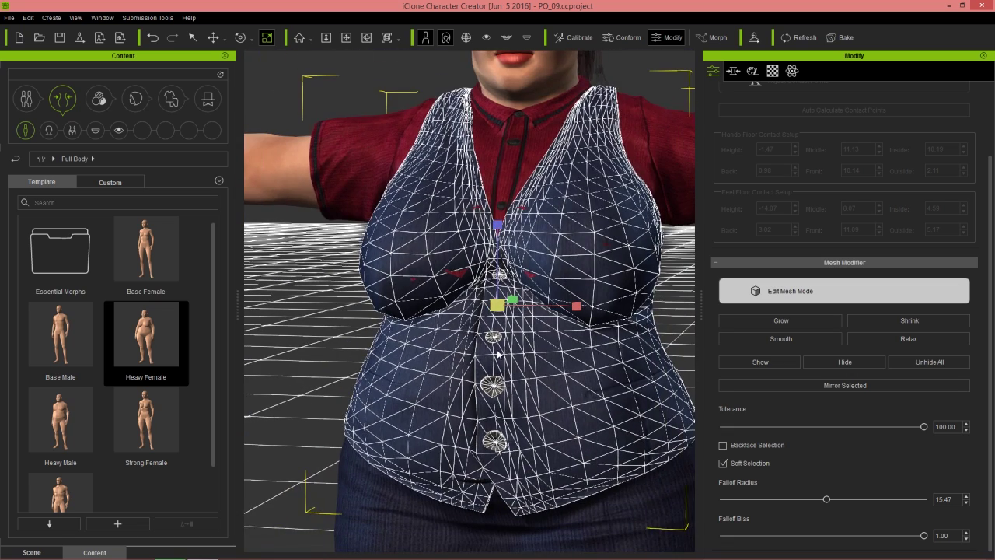
scroll(513, 359, up, 5)
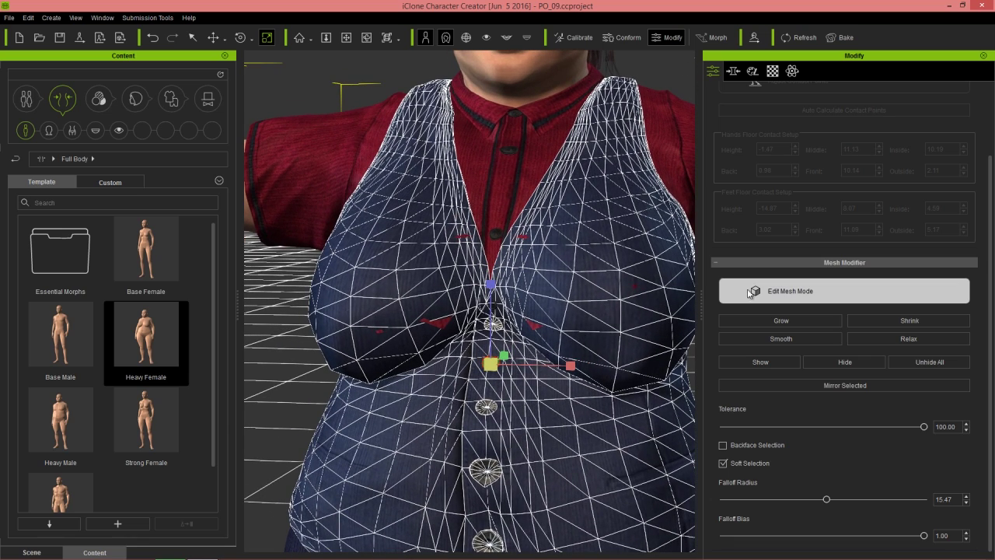
click(622, 37)
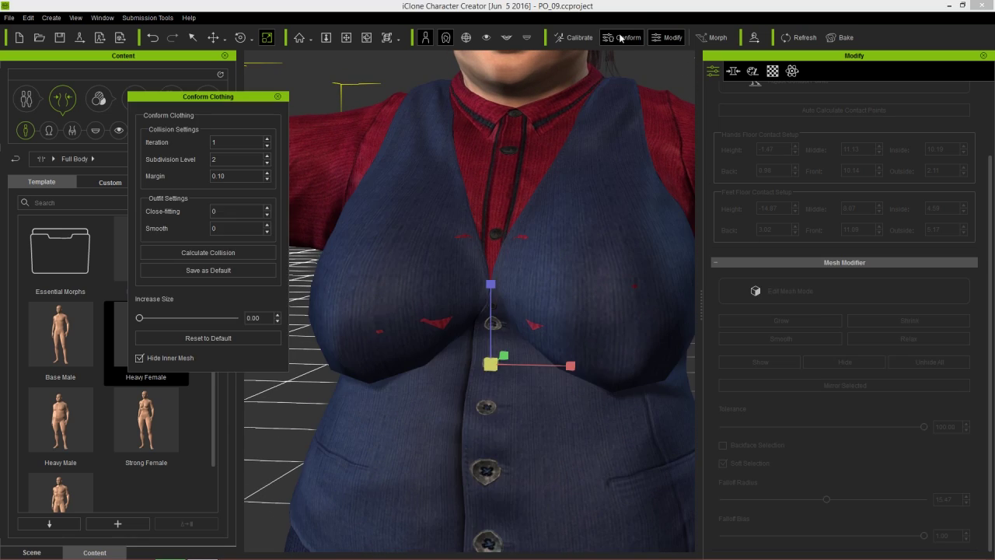
Calculate the waistcoat's collision with Iteration 1, Subdivision Level 2 and Margin 0.10, and close the conform settings
click(211, 253)
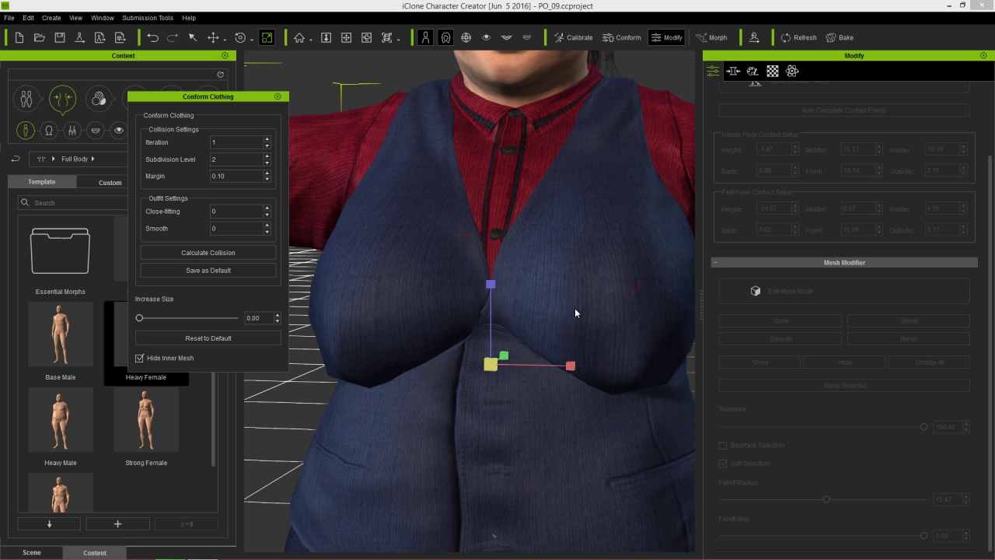
click(277, 97)
right_drag(575, 324, 338, 389)
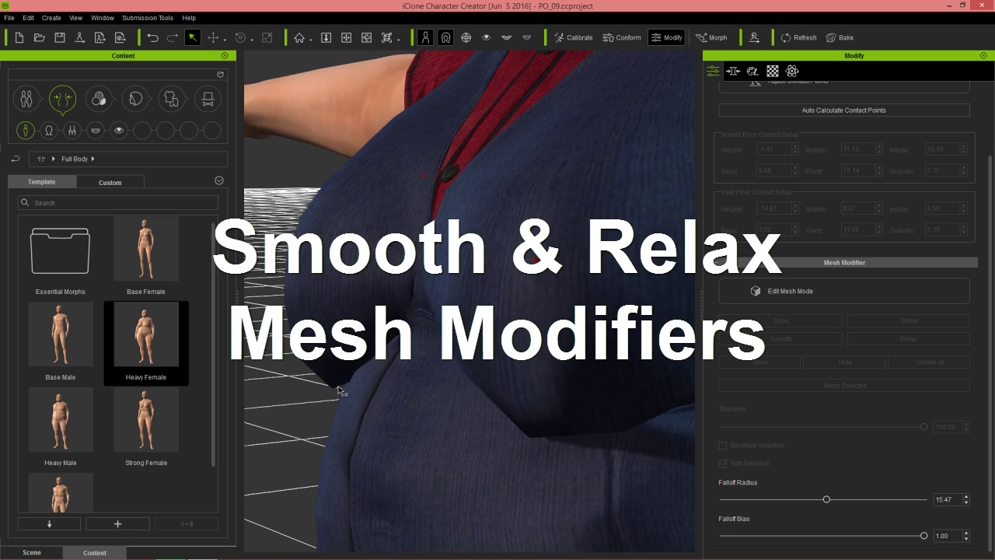
right_drag(342, 412, 446, 440)
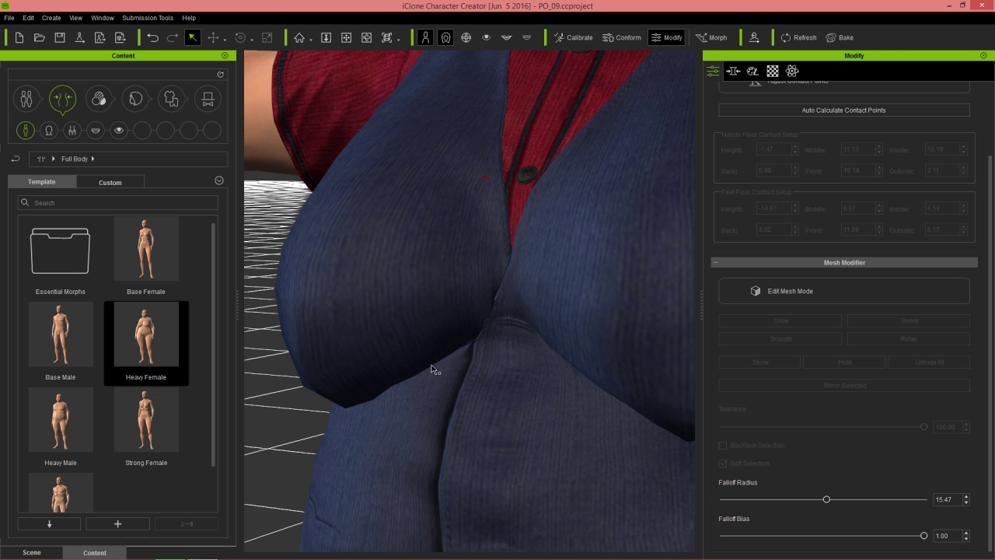
scroll(455, 324, down, 5)
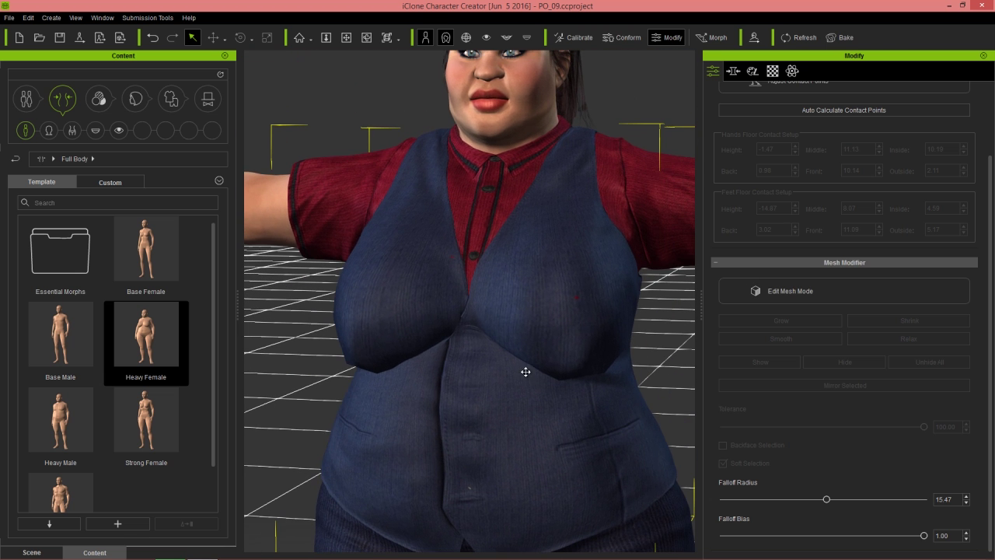
Enter Edit Mesh Mode on the waistcoat and soft-select the pointed polygon under the bust on the character's right side
click(767, 291)
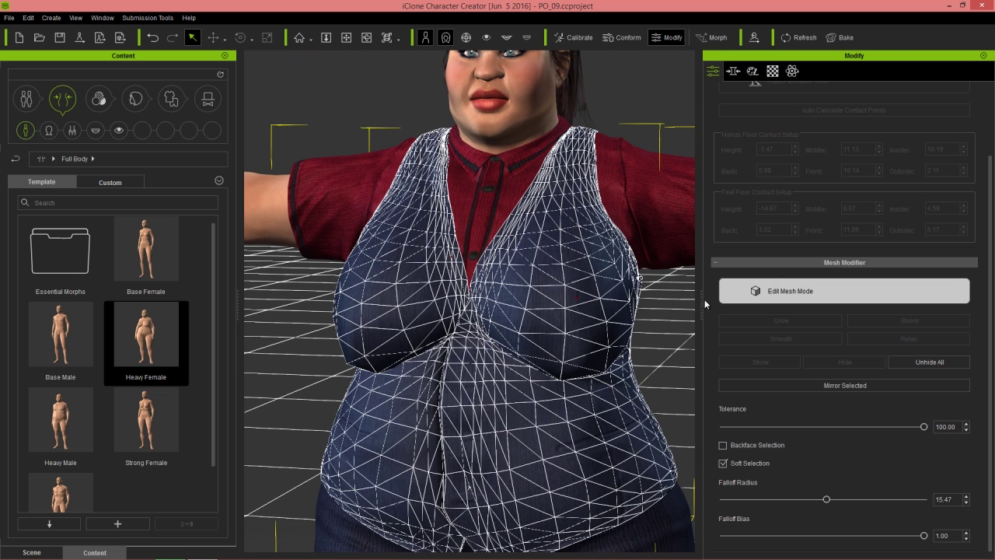
scroll(524, 412, up, 4)
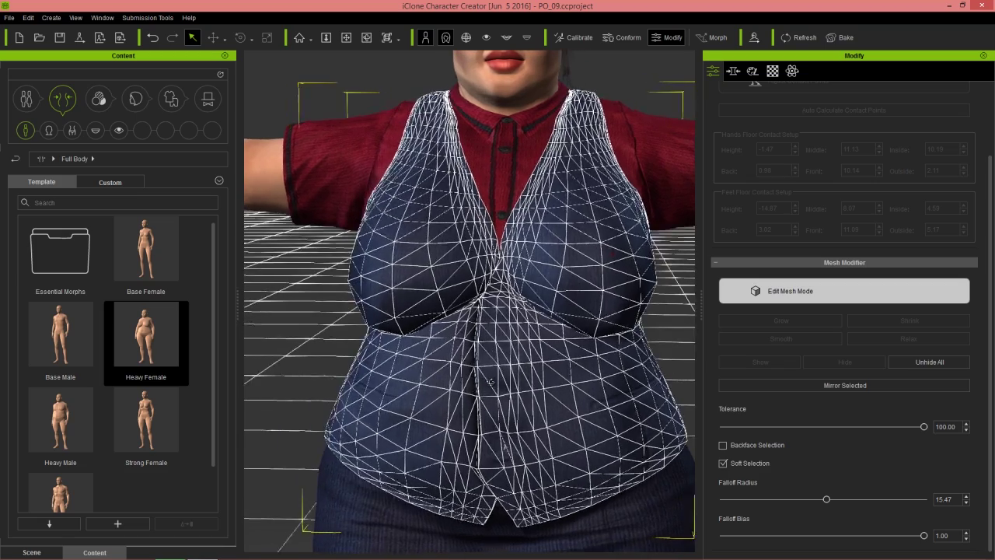
middle_drag(491, 381, 501, 416)
scroll(501, 417, up, 4)
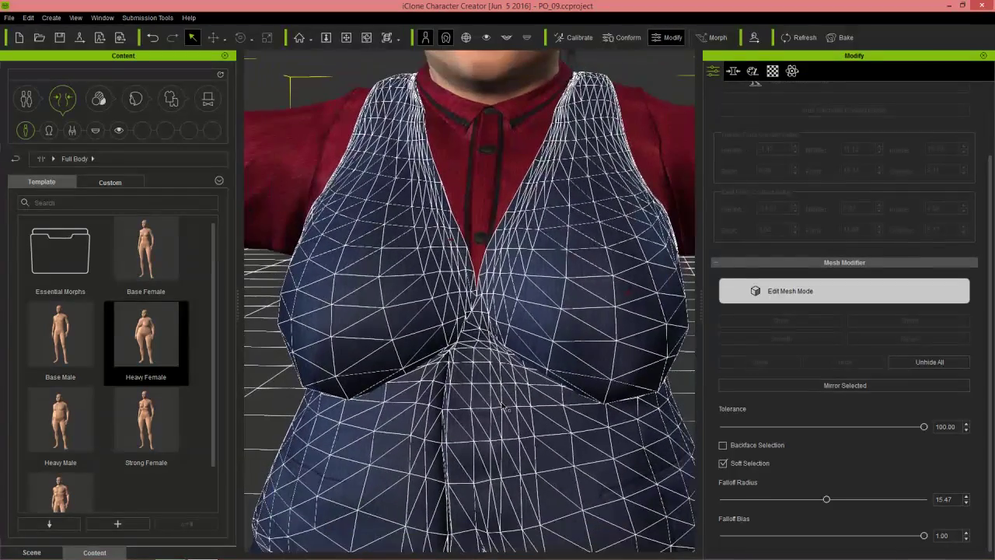
click(336, 393)
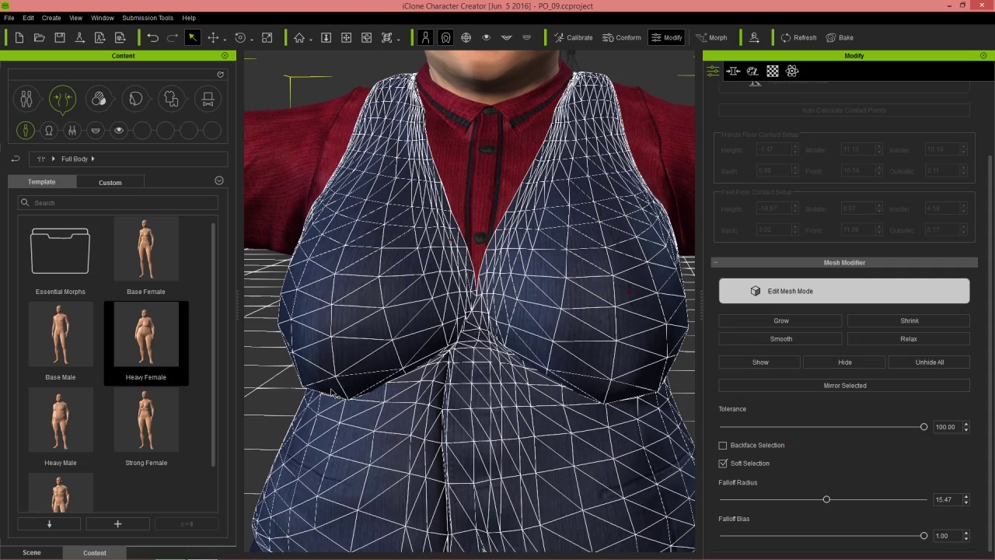
right_drag(357, 423, 366, 455)
scroll(444, 385, up, 2)
scroll(444, 386, down, 2)
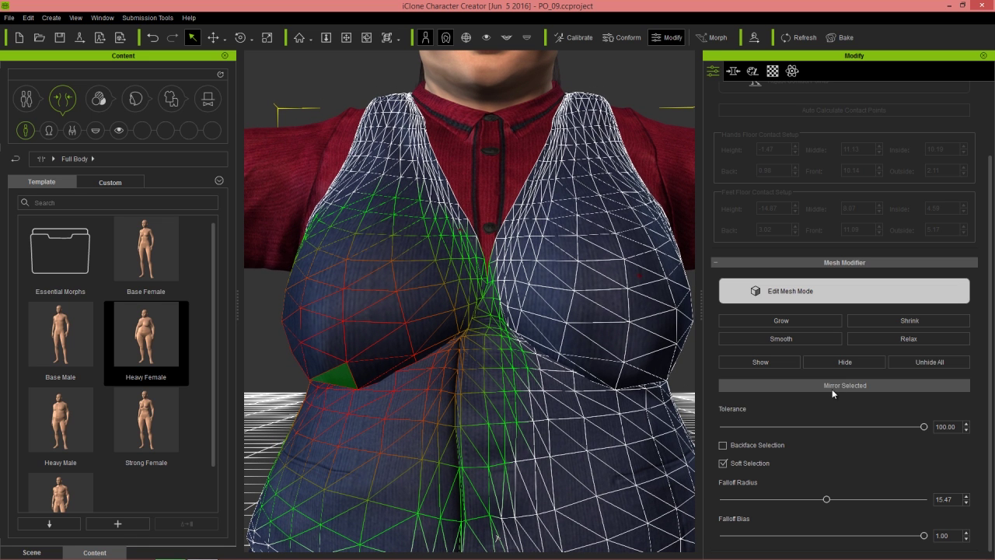
Lower the mirror Tolerance to 0 and return it to 100
drag(923, 428, 692, 423)
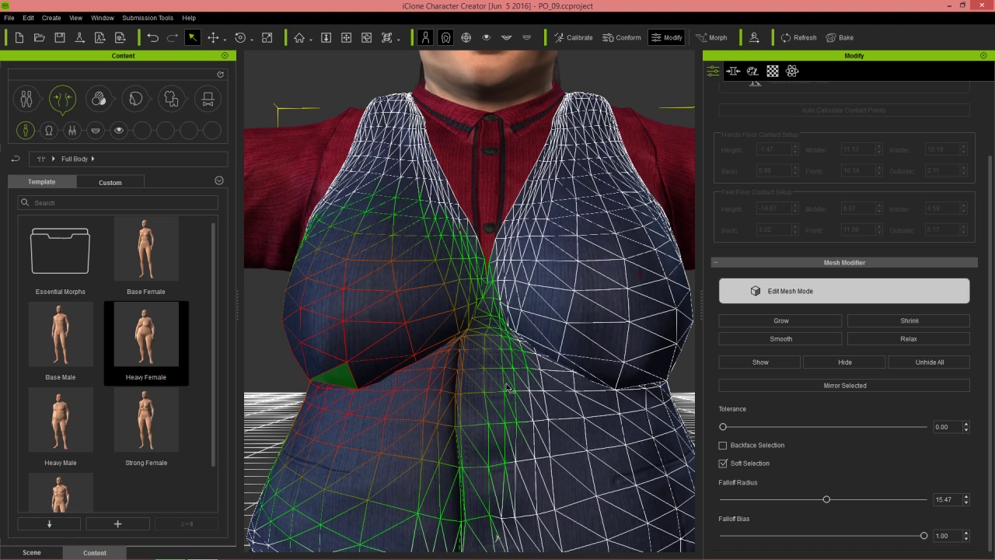
scroll(513, 389, down, 5)
scroll(503, 379, down, 5)
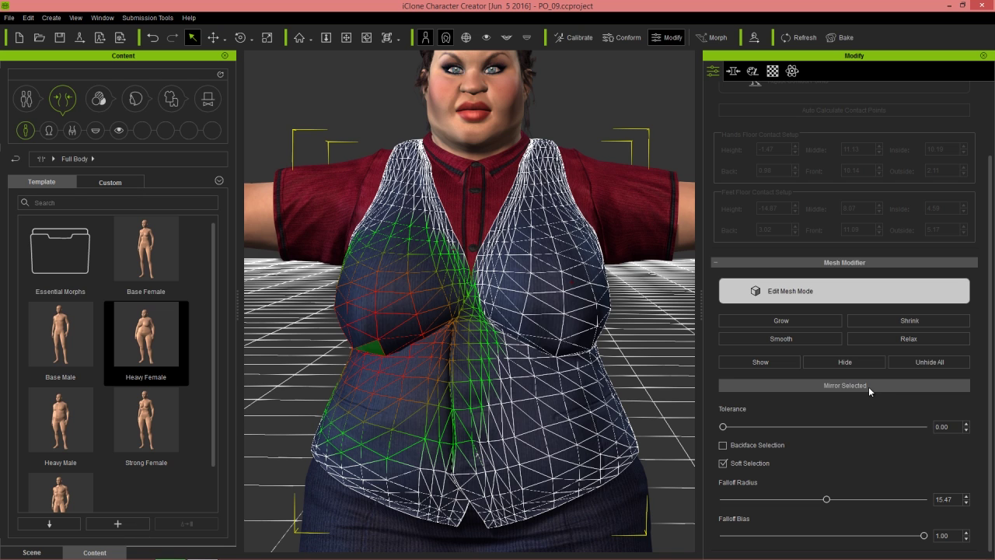
drag(724, 427, 759, 426)
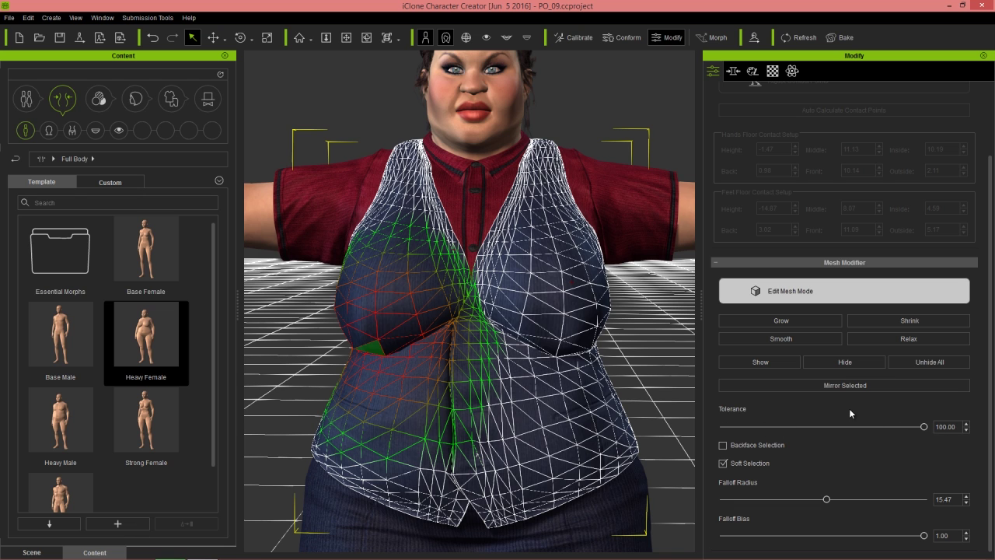
Mirror the selected under-bust polygon to the opposite side of the waistcoat
click(833, 384)
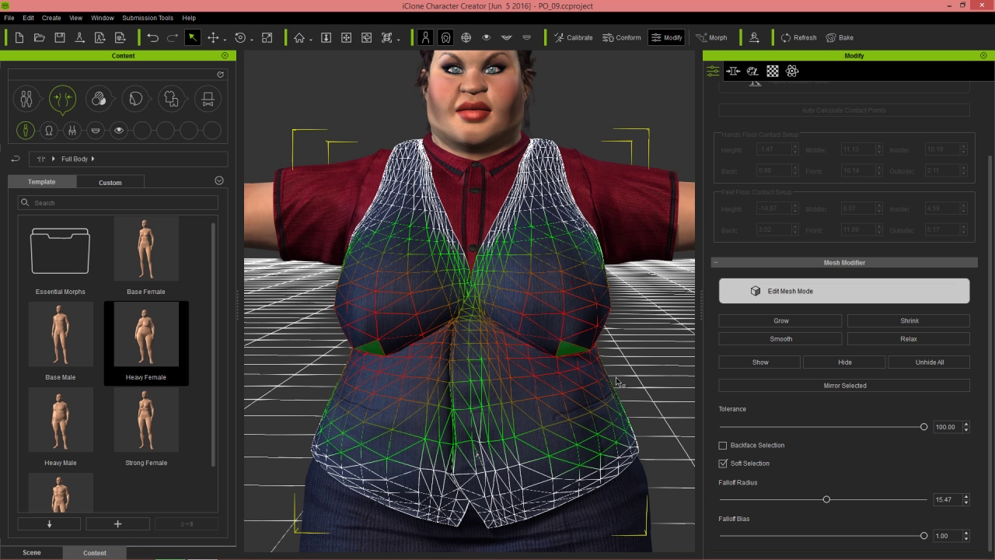
scroll(642, 406, up, 3)
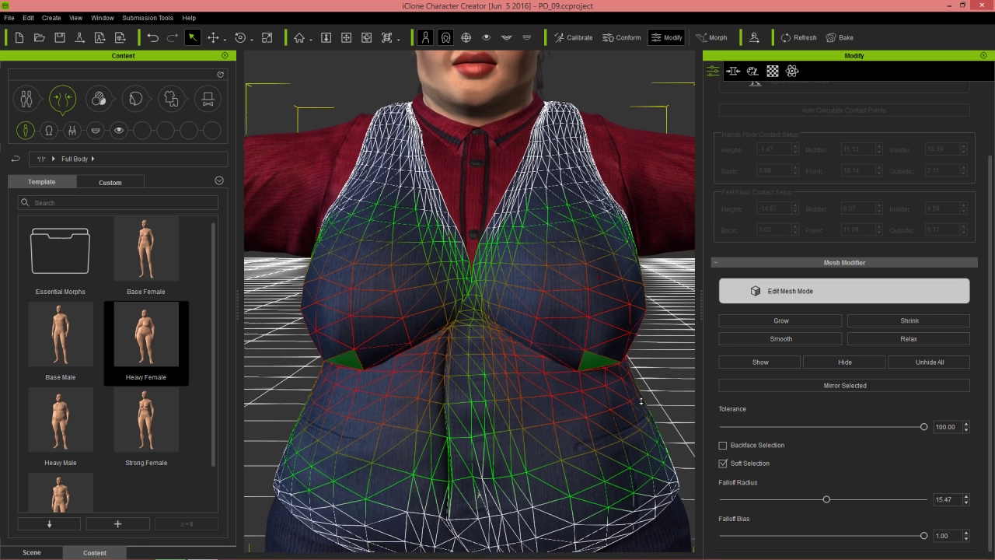
scroll(641, 401, up, 1)
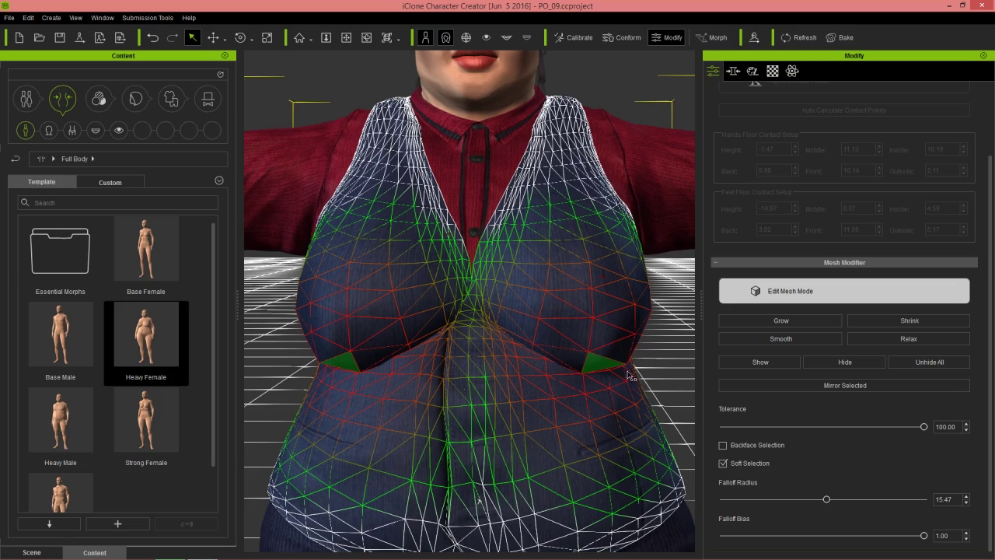
mouse_move(661, 395)
right_down()
mouse_move(334, 377)
mouse_move(652, 382)
right_up()
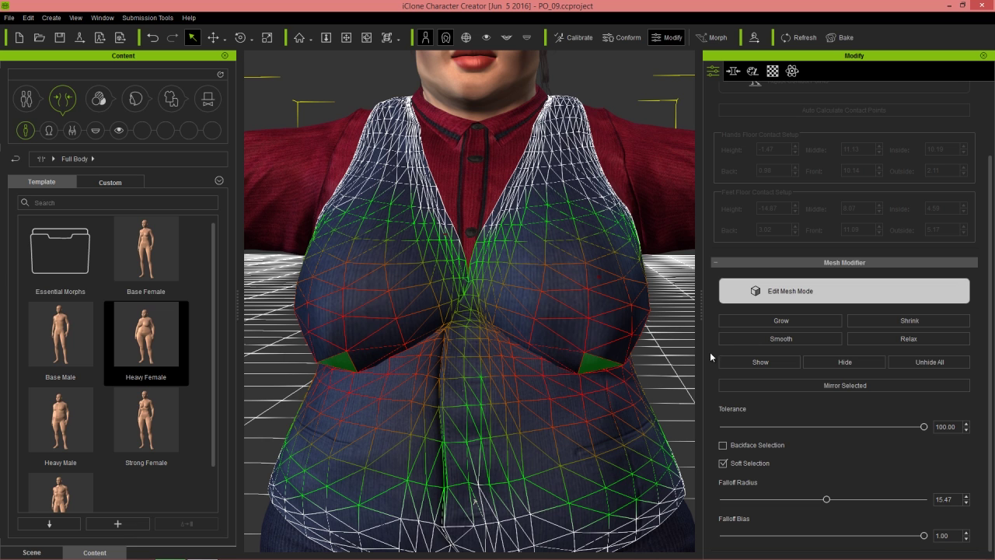
Try to smooth the mirrored soft selection along the underside of the bust
click(772, 341)
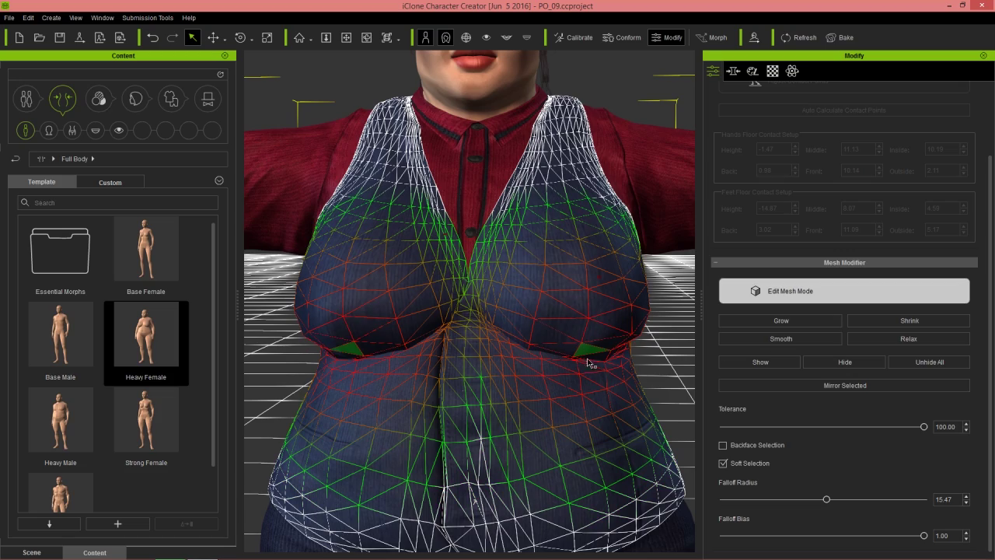
right_drag(606, 370, 630, 389)
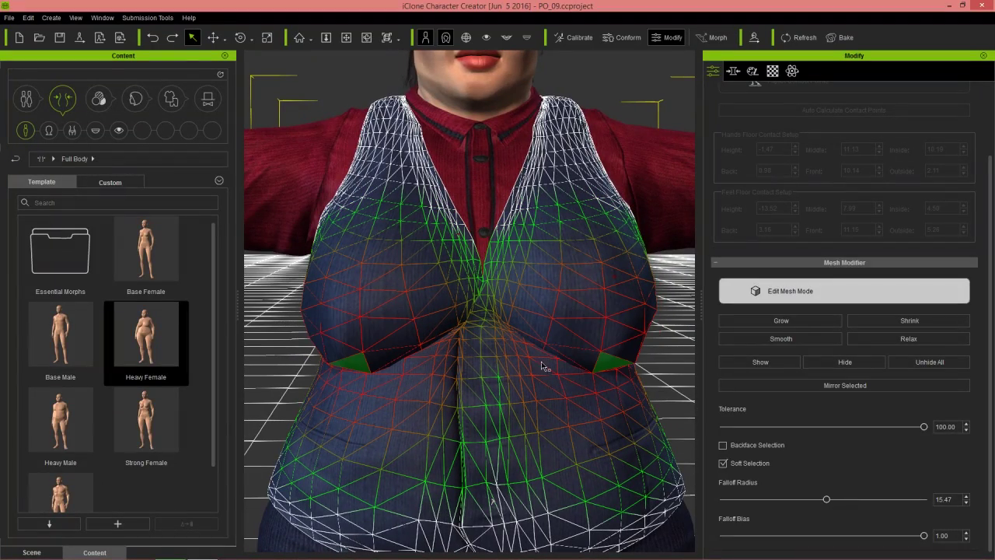
right_drag(611, 400, 370, 411)
Relax the mesh in the mirrored soft selection along the underside of the bust
click(877, 339)
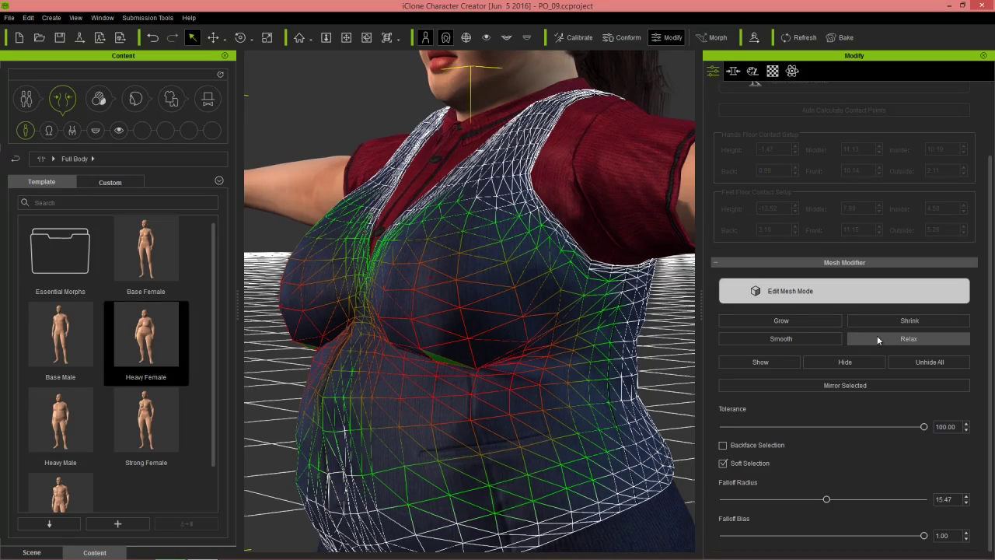
right_drag(365, 416, 633, 407)
mouse_move(467, 407)
right_down()
mouse_move(377, 410)
mouse_move(462, 412)
mouse_move(423, 415)
mouse_move(461, 390)
right_up()
right_drag(587, 395, 492, 430)
Select a polygon on the character's left bust with the Move tool active and turn off Soft Selection
click(436, 364)
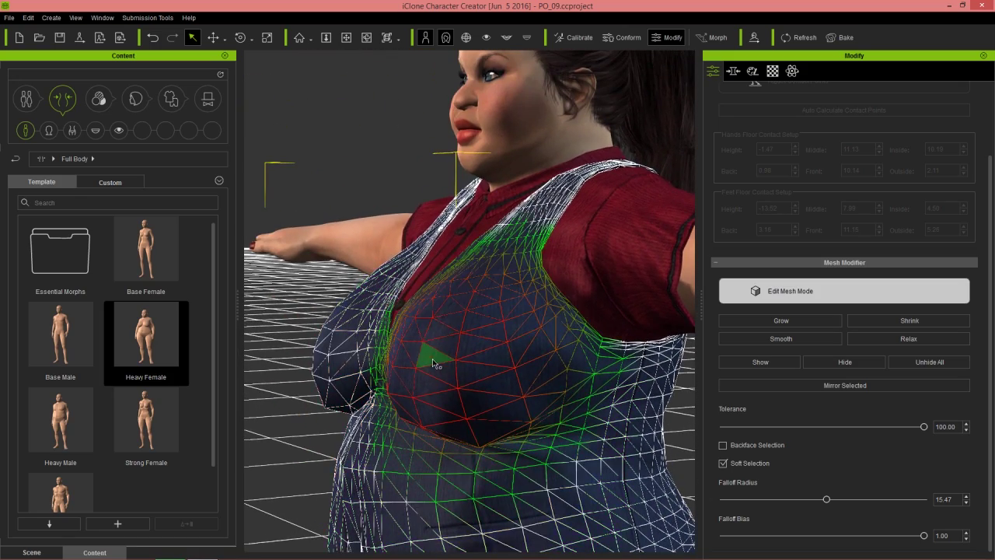
right_drag(444, 384, 459, 435)
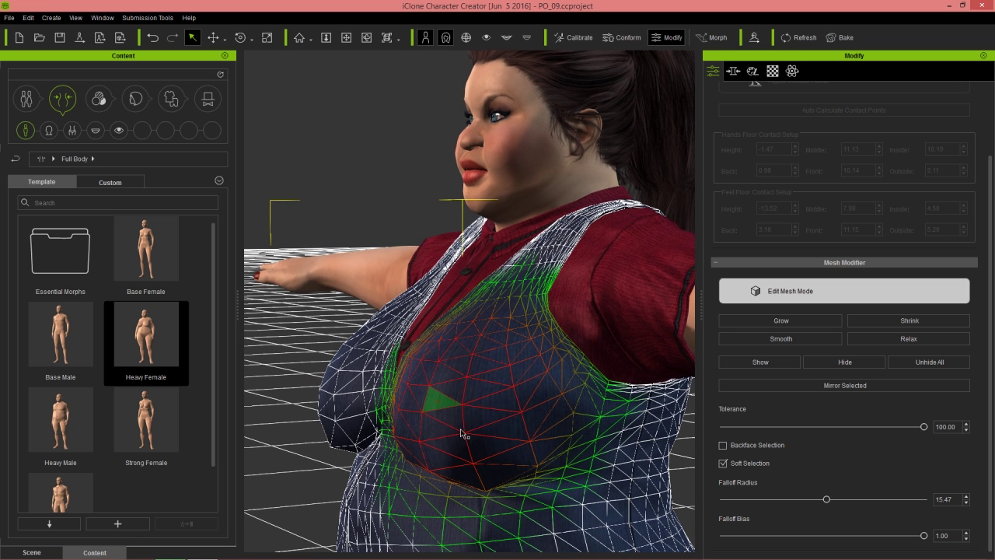
key(w)
drag(513, 396, 514, 396)
click(756, 461)
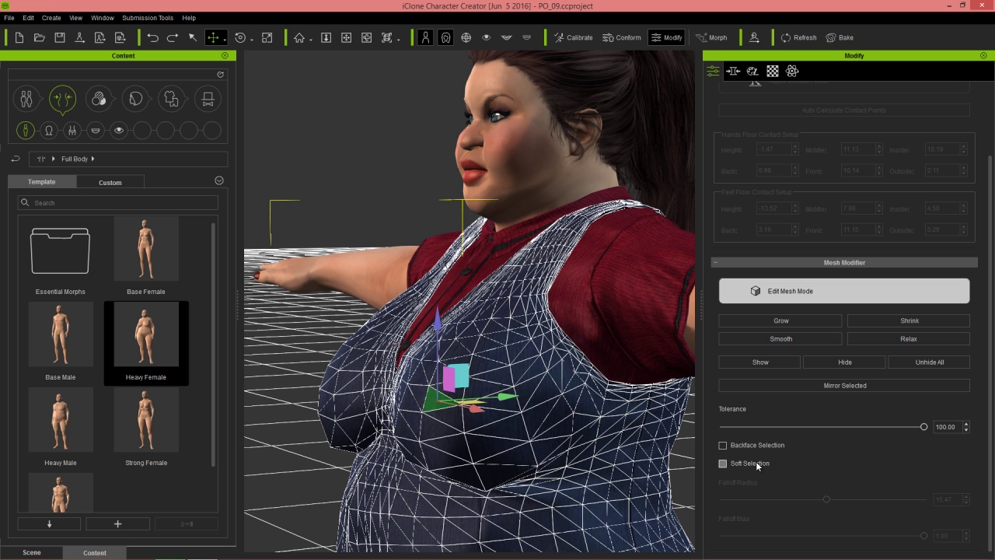
click(489, 424)
click(441, 402)
Move the waistcoat polygon beside the neckline on the character's right to cover the shirt poking through, and clear the selection
right_drag(424, 444, 496, 447)
right_drag(457, 385, 520, 462)
scroll(519, 462, up, 5)
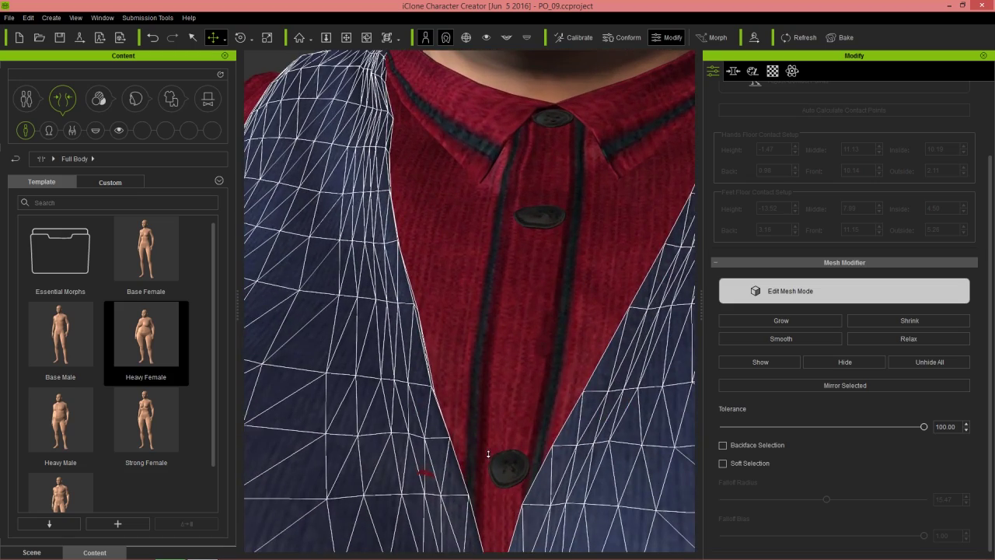
click(425, 478)
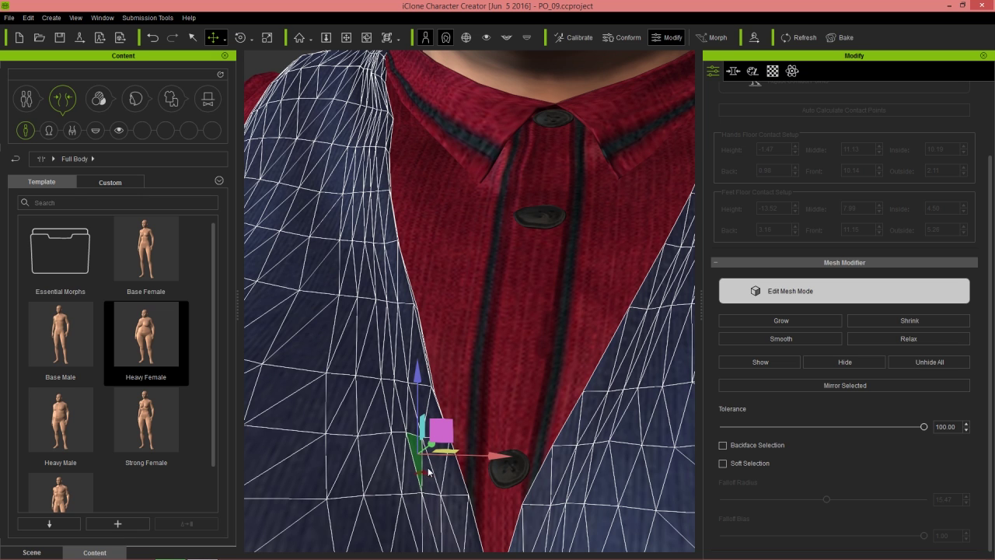
drag(427, 471, 441, 465)
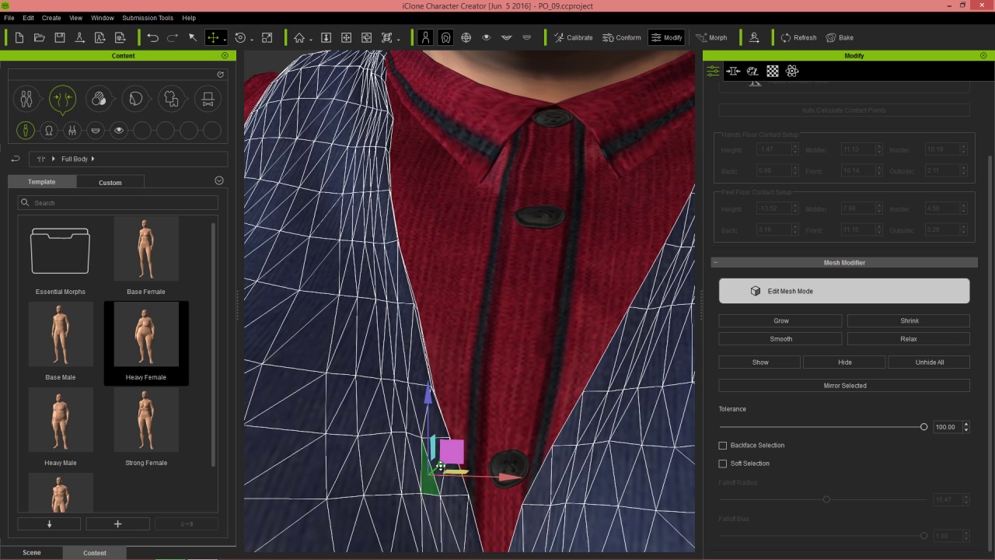
drag(443, 471, 454, 493)
scroll(466, 491, down, 5)
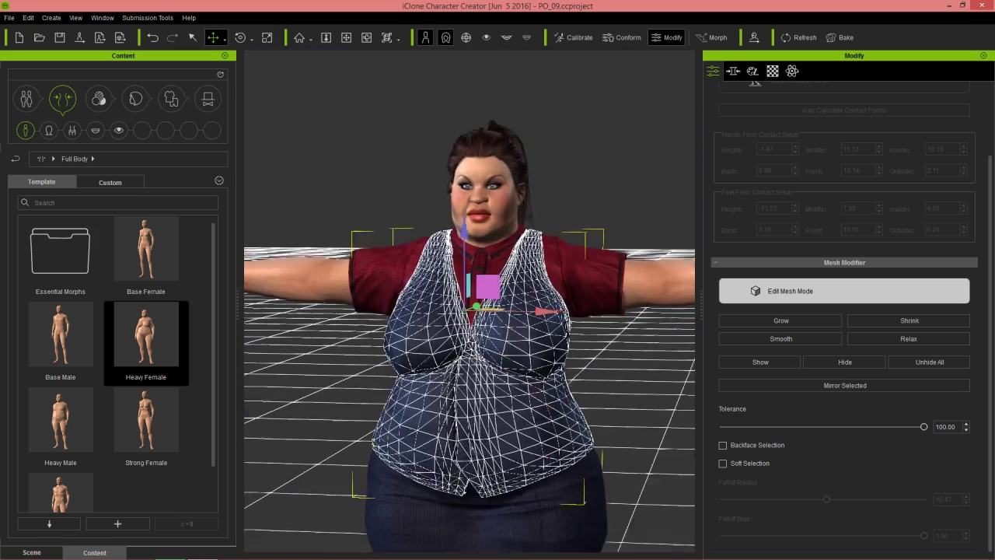
scroll(545, 464, up, 4)
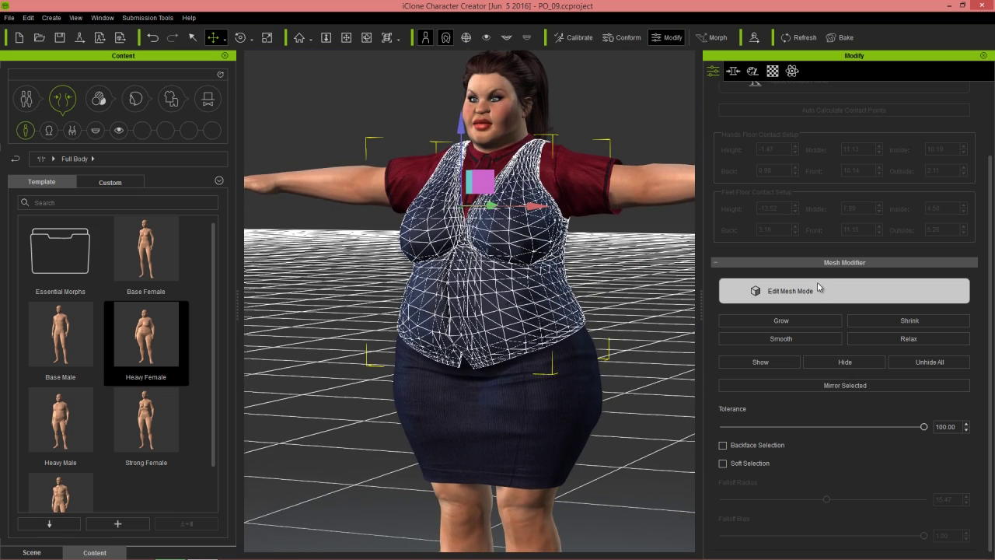
middle_drag(618, 360, 567, 382)
key(q)
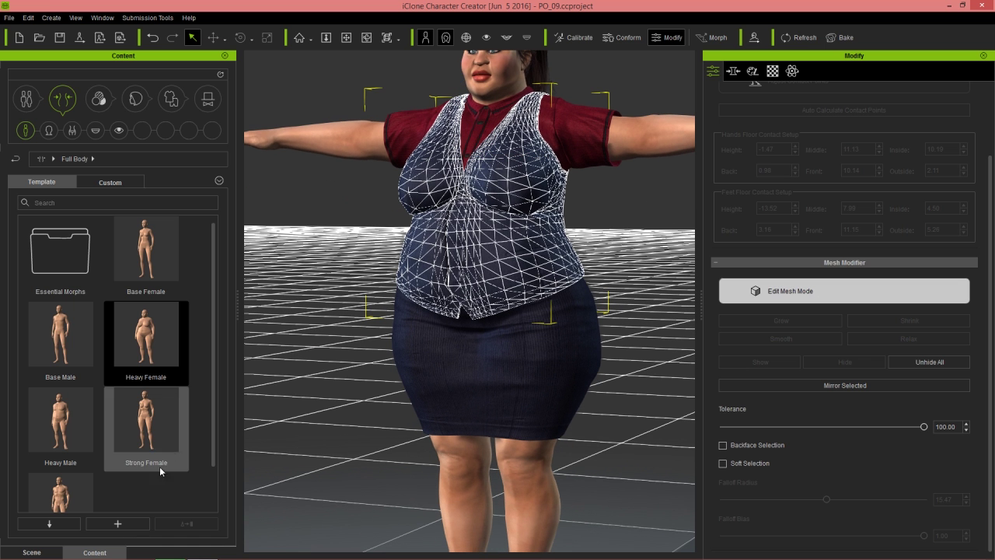
Switch the mesh editing target from the waistcoat to the Pencil skirt in the scene list
click(39, 552)
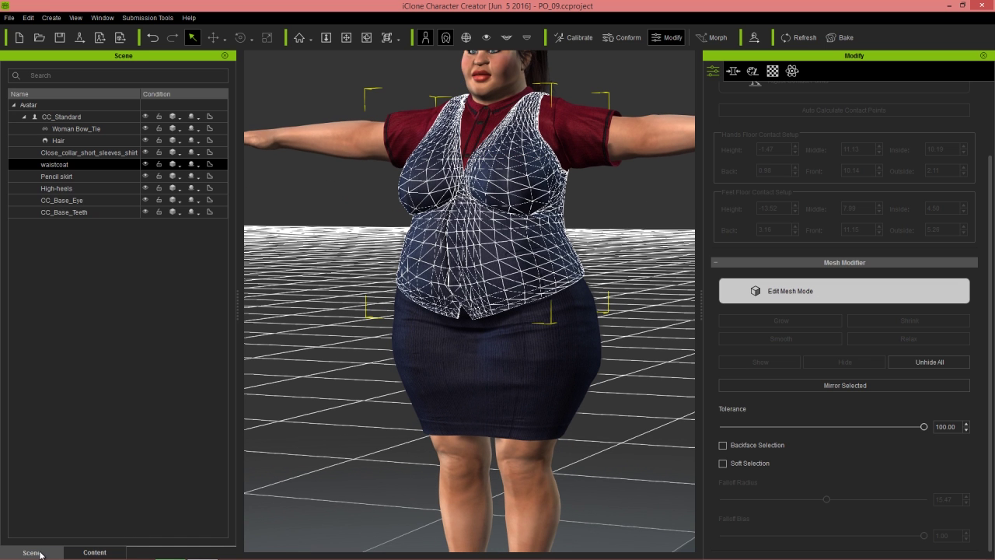
click(72, 177)
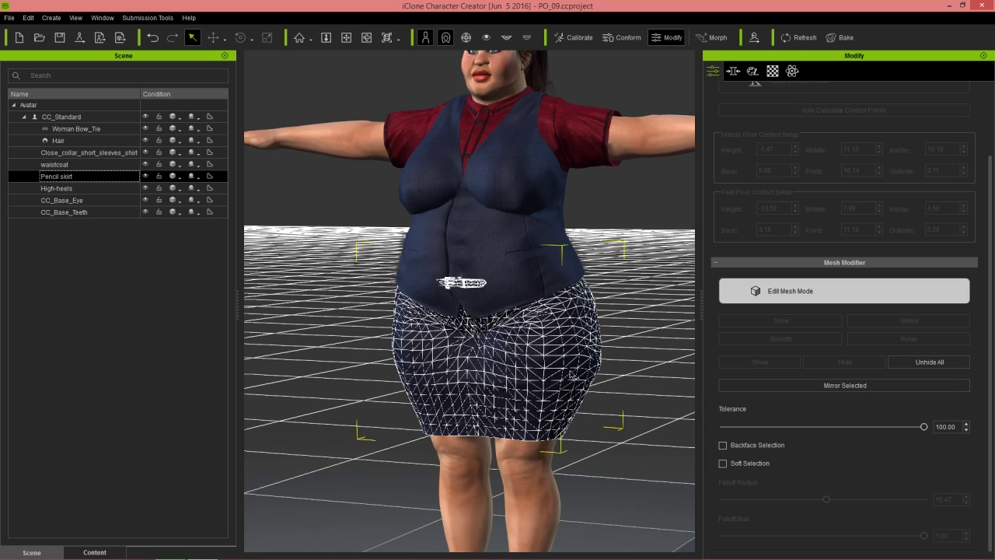
scroll(576, 375, up, 5)
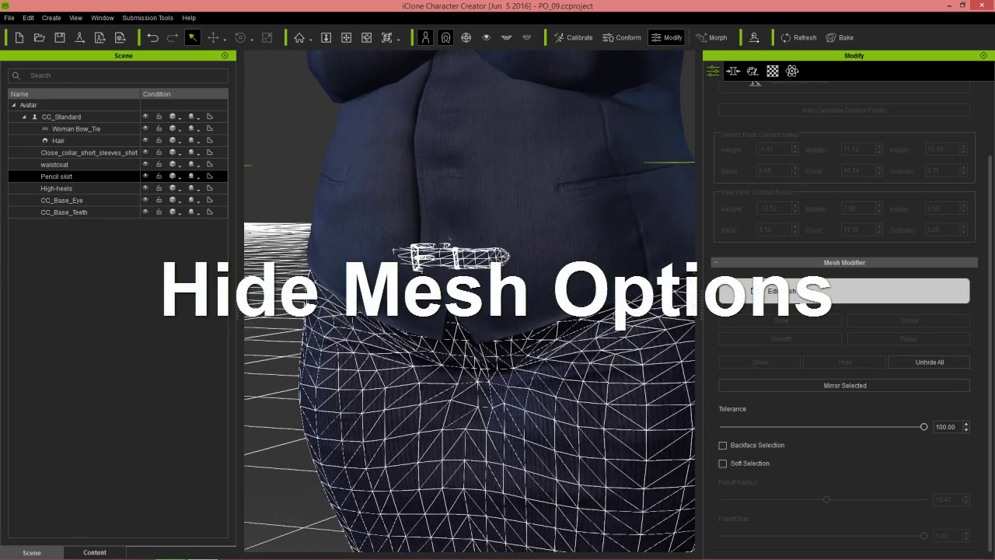
mouse_move(470, 350)
right_down()
mouse_move(560, 350)
mouse_move(475, 350)
right_up()
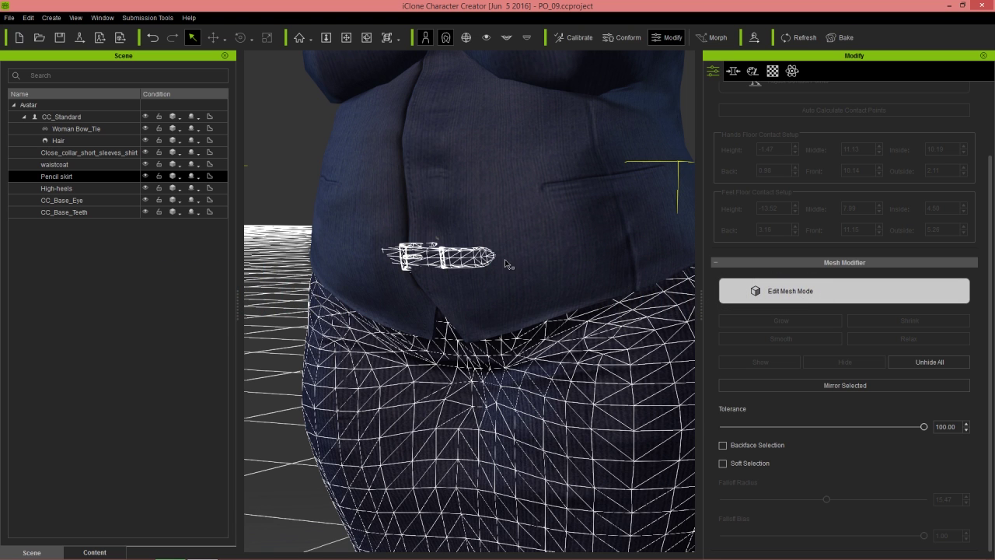
Open the Conform Clothing settings for the Pencil skirt and turn off Hide Inner Mesh
click(620, 36)
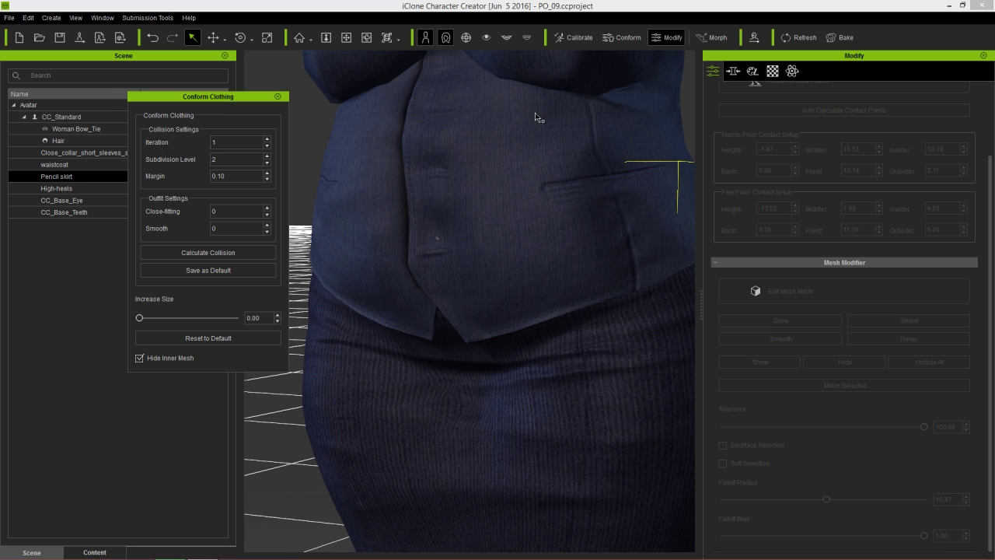
click(172, 357)
click(174, 360)
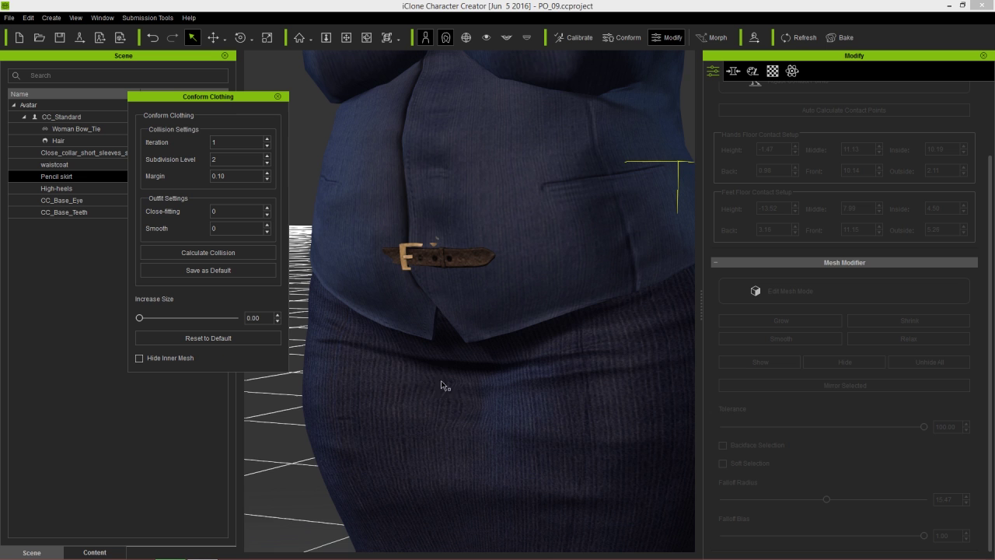
right_drag(362, 346, 379, 378)
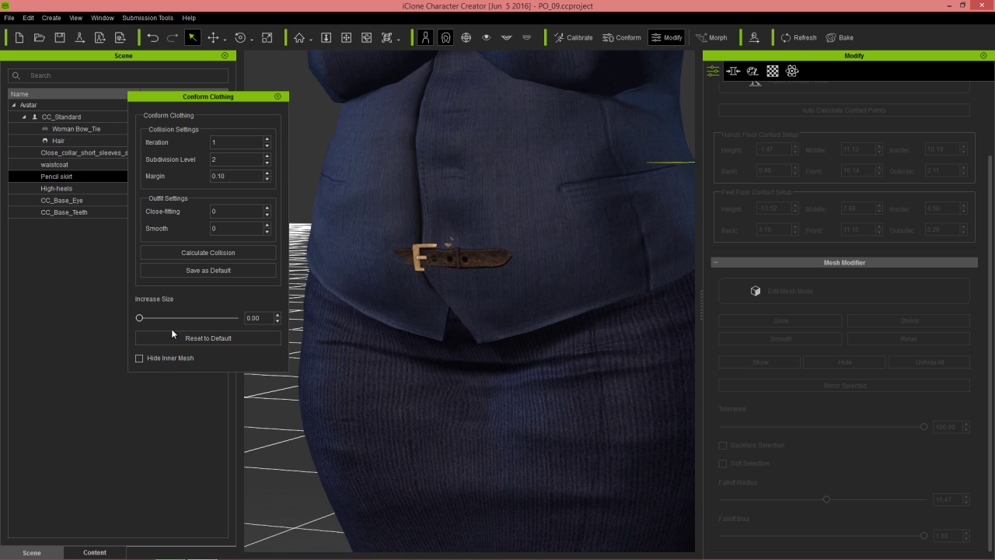
Close the conform settings, enter Edit Mesh Mode for the Pencil skirt, hide the polygons of the belt buckle area, and deselect them
click(279, 97)
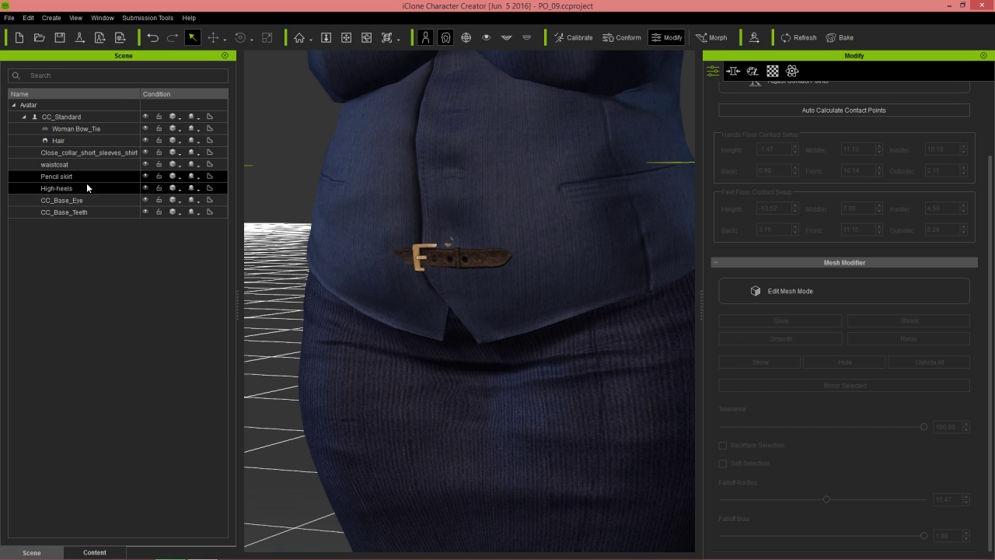
ctrl+click(115, 187)
ctrl+click(115, 187)
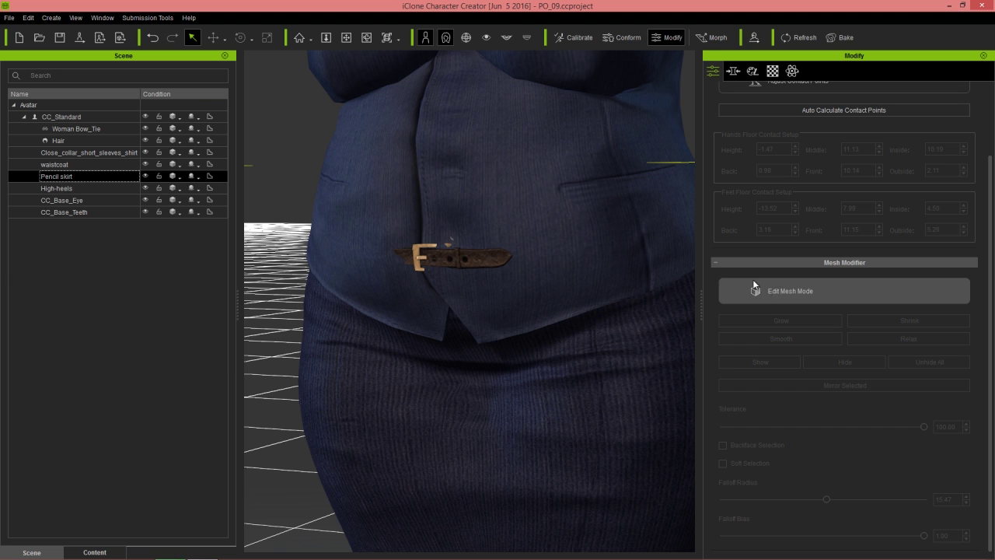
click(788, 294)
drag(385, 232, 525, 290)
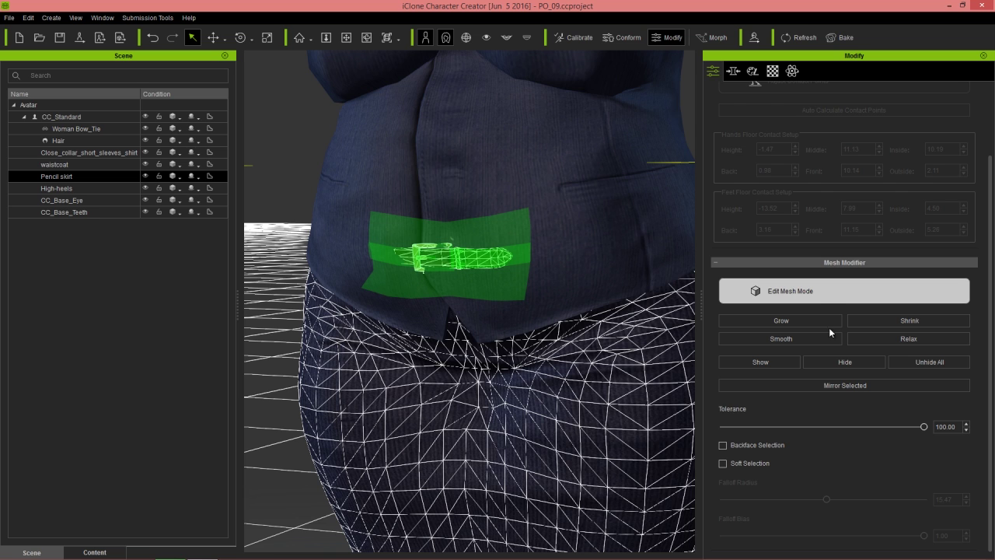
click(844, 362)
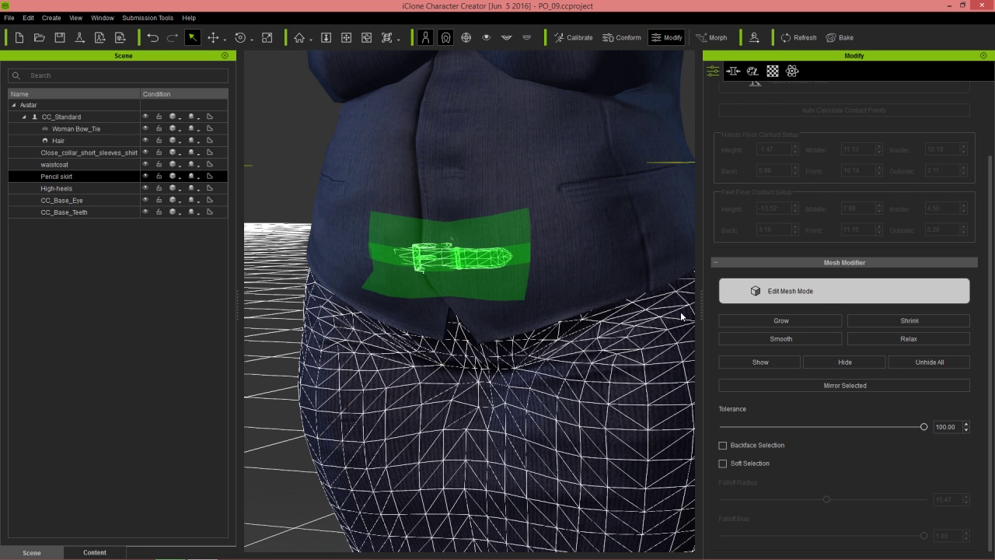
click(600, 254)
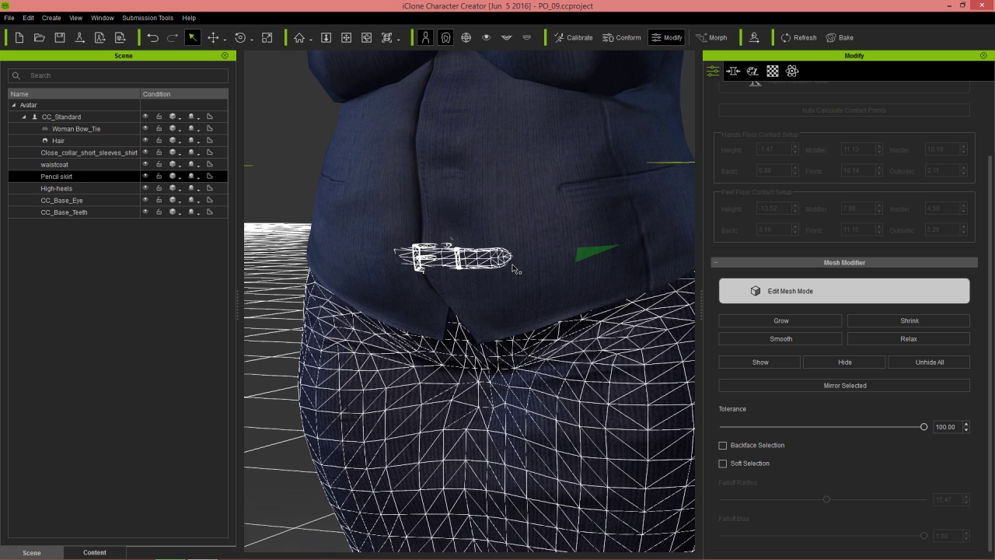
Make the waistcoat see-through to examine the hidden mesh beneath it around the belly, and restore its normal display
click(67, 166)
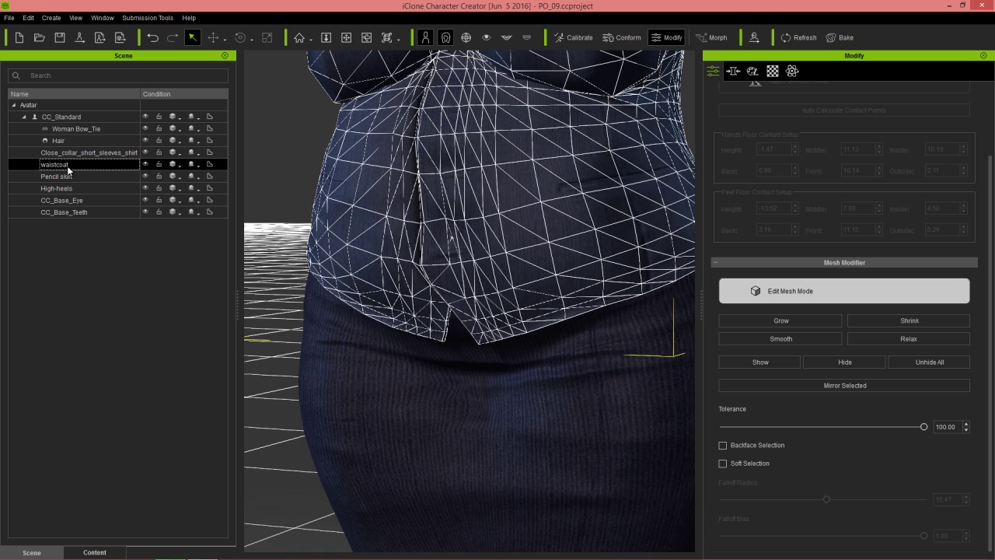
click(181, 167)
click(195, 233)
right_drag(559, 296, 529, 319)
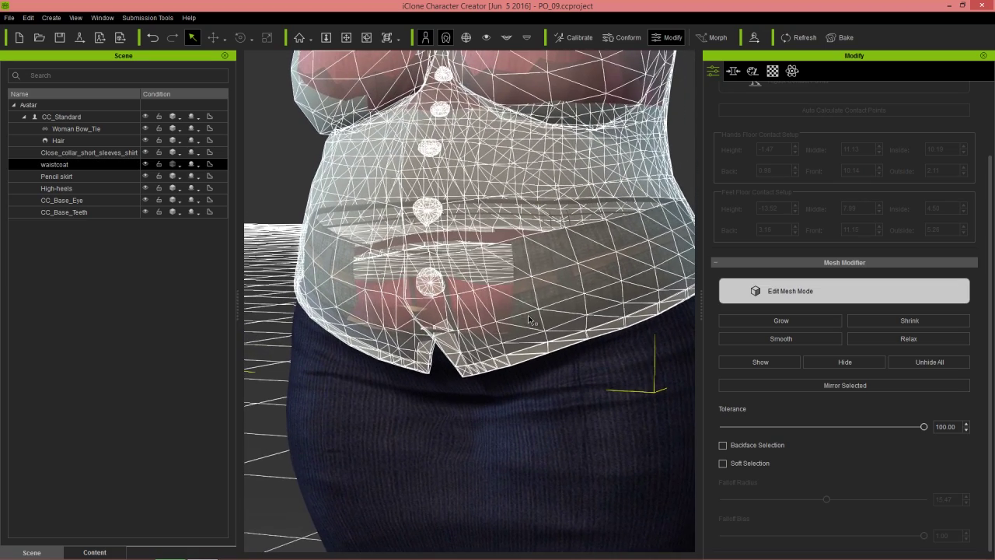
right_drag(370, 343, 328, 254)
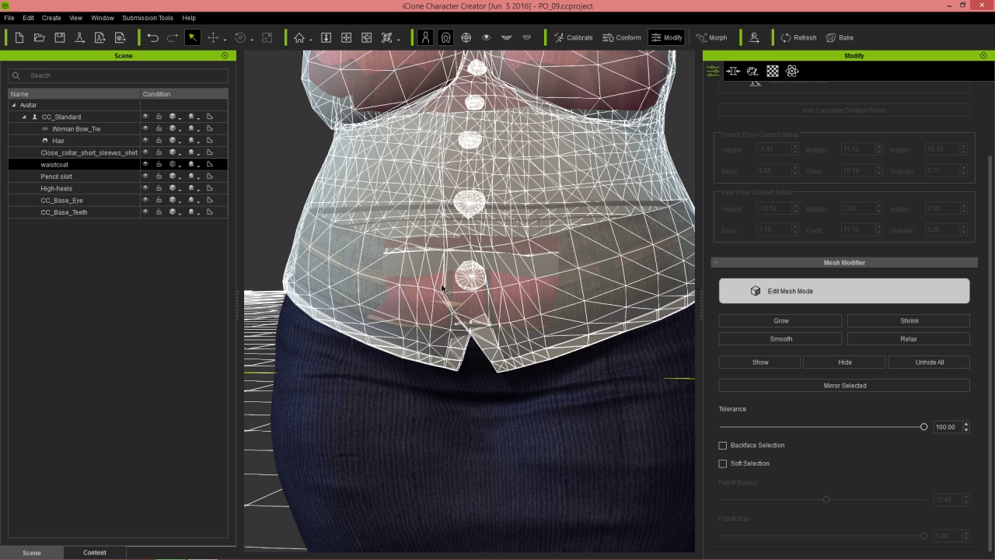
right_drag(573, 286, 524, 283)
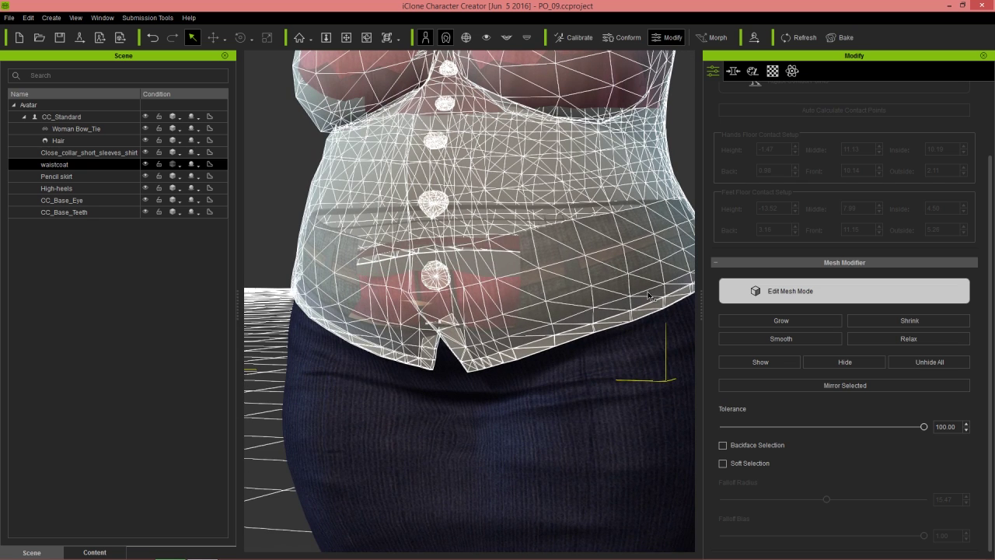
click(178, 164)
click(189, 179)
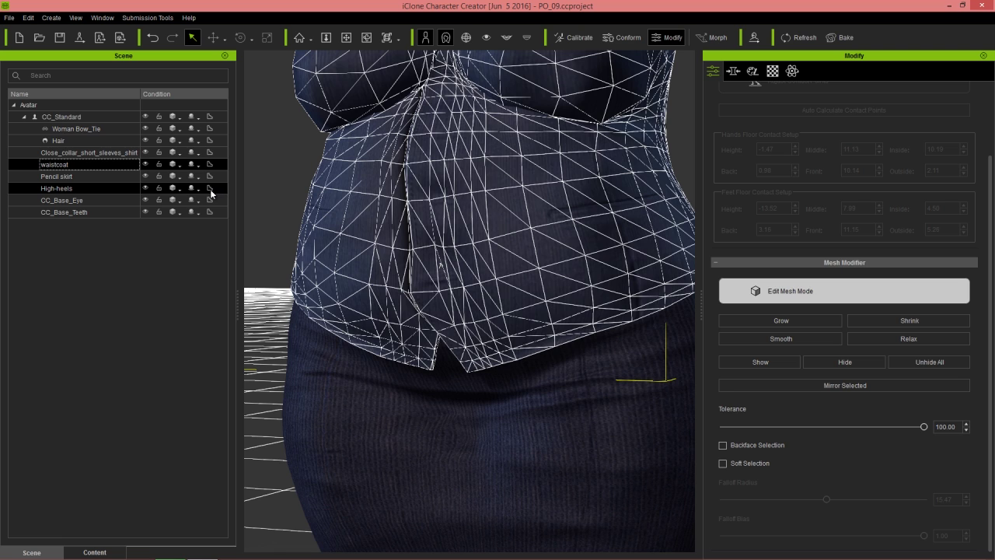
Switch mesh editing to the Pencil skirt, select the polygons at its front just below the waistcoat's notch, and turn on Soft Selection
middle_drag(581, 457, 519, 330)
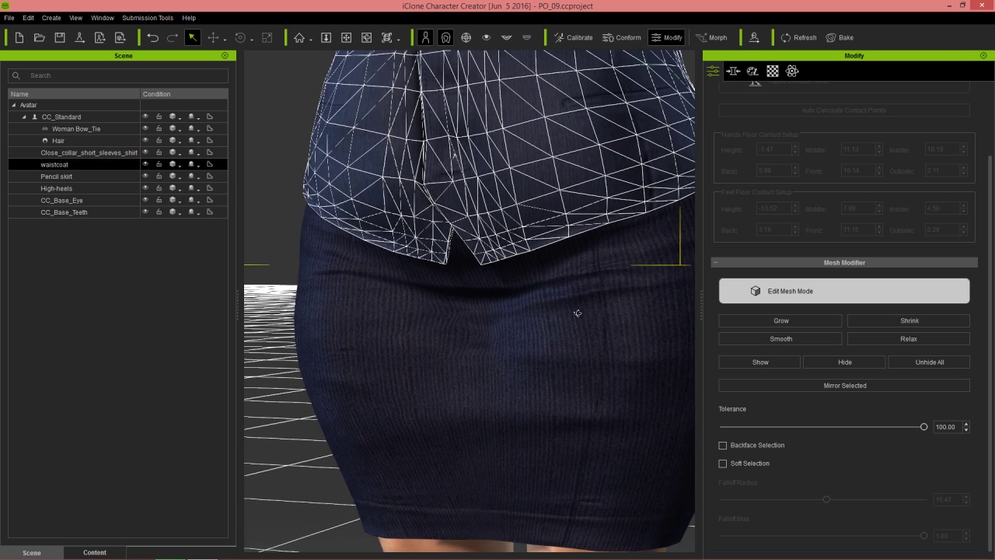
right_drag(518, 330, 523, 350)
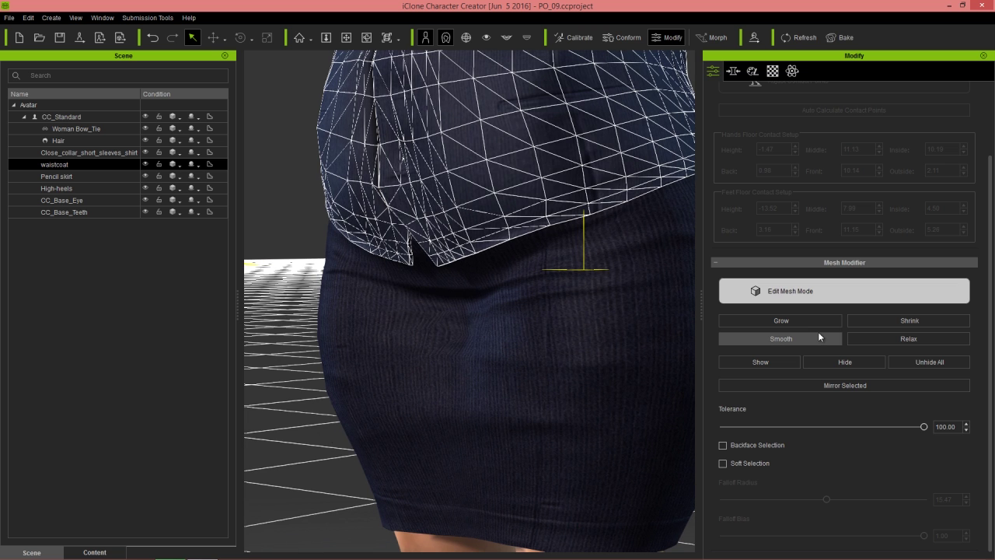
ctrl+click(58, 177)
click(58, 178)
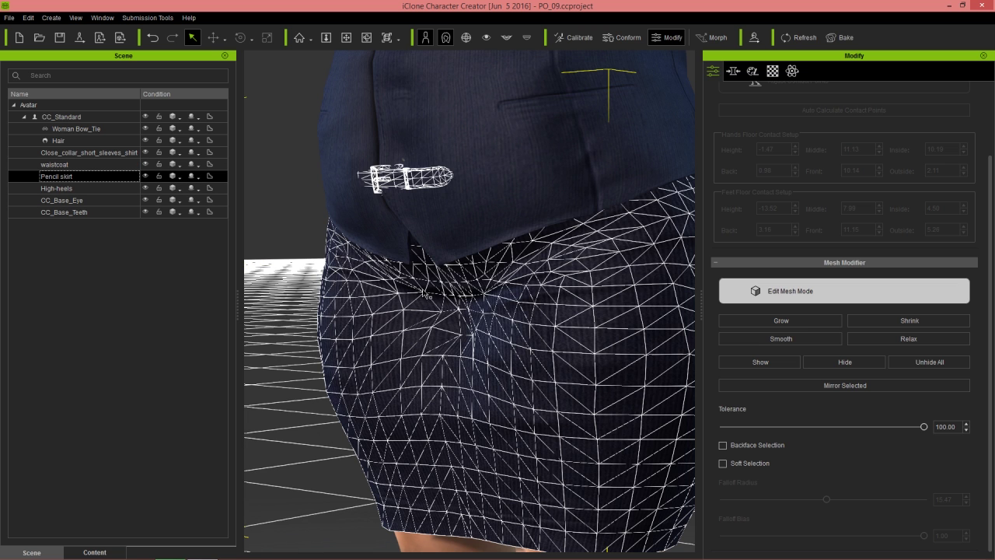
drag(413, 287, 480, 332)
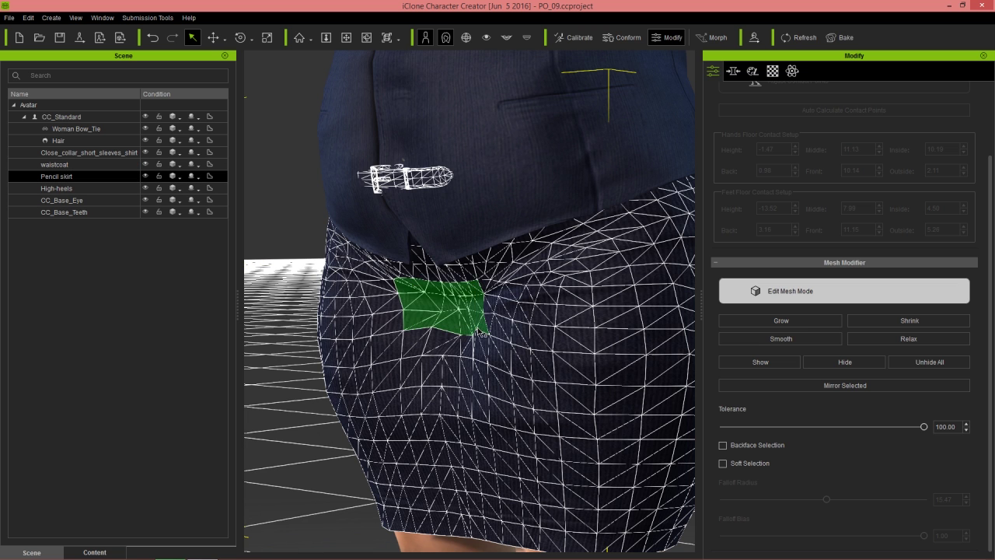
click(751, 463)
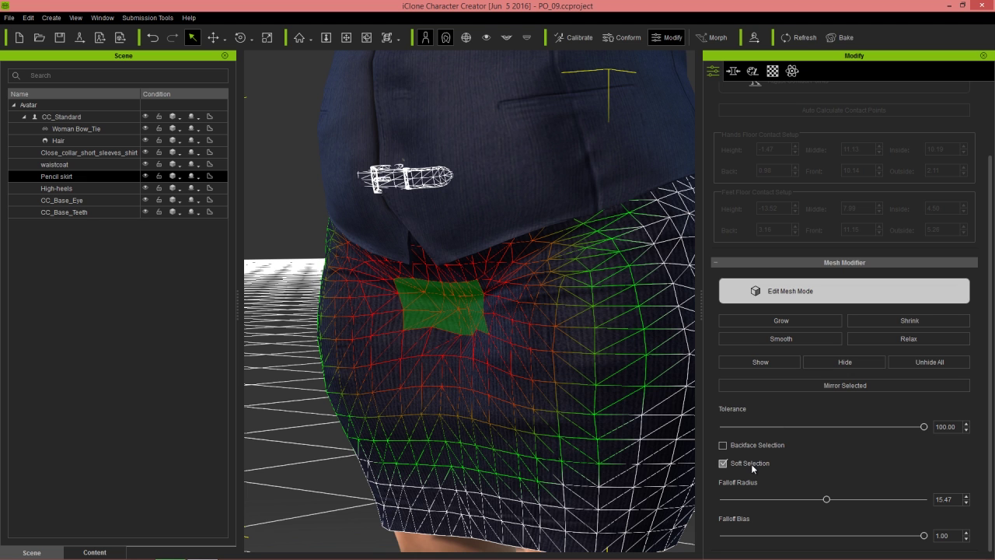
right_drag(601, 384, 544, 372)
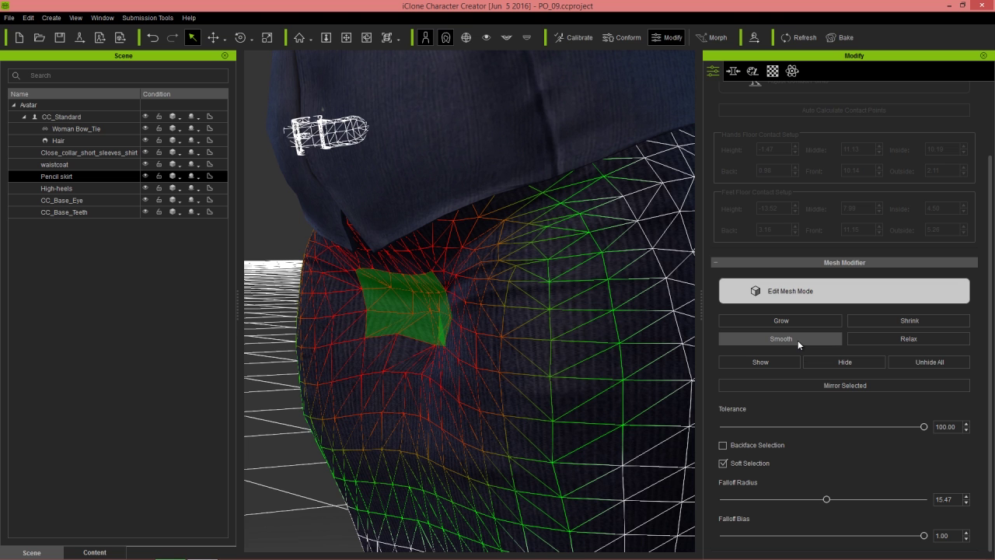
Apply Smooth five times to the selected polygons at the front of the Pencil skirt
click(798, 340)
right_drag(622, 354, 582, 358)
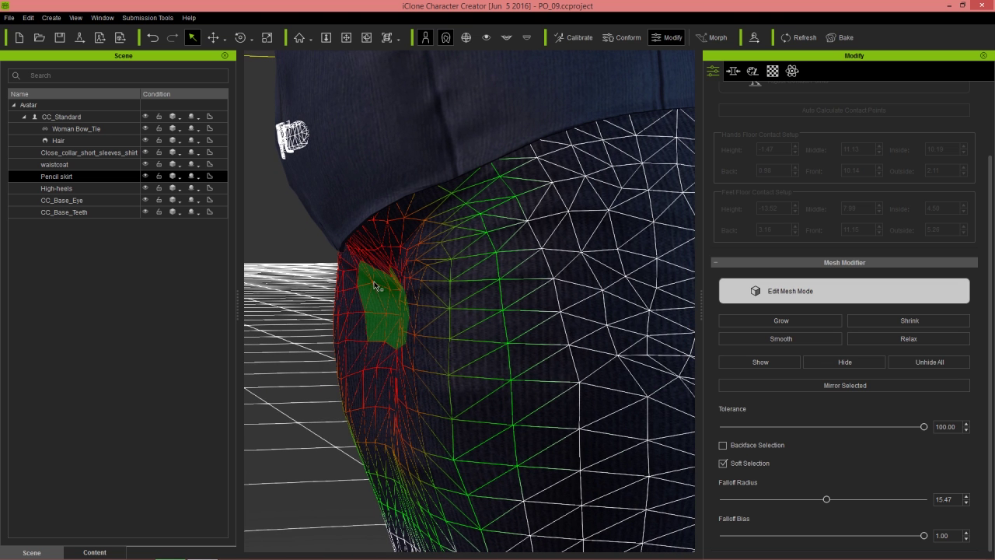
click(774, 341)
click(774, 341)
click(774, 340)
click(774, 341)
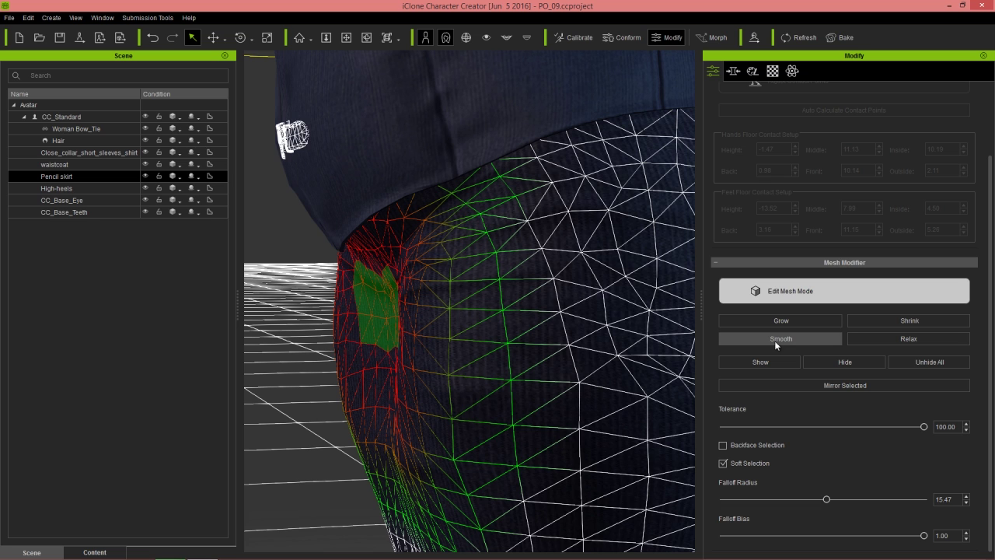
Select a horizontal band of polygons across the back of the Pencil skirt below the buttocks and smooth it
right_drag(280, 422, 506, 423)
mouse_move(561, 375)
right_down()
mouse_move(562, 295)
mouse_move(499, 334)
mouse_move(581, 400)
mouse_move(576, 384)
right_up()
right_drag(432, 370, 429, 366)
drag(346, 350, 608, 367)
right_drag(360, 413, 424, 402)
click(758, 339)
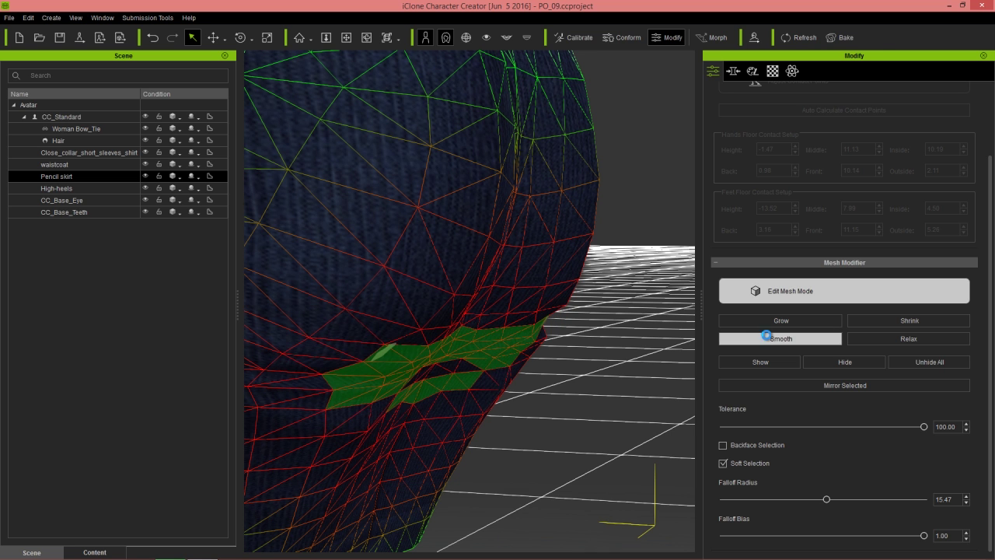
Add the missed polygons to the band at the skirt's back and relax the selection three times, leaving only one polygon below it selected
right_drag(553, 407, 458, 396)
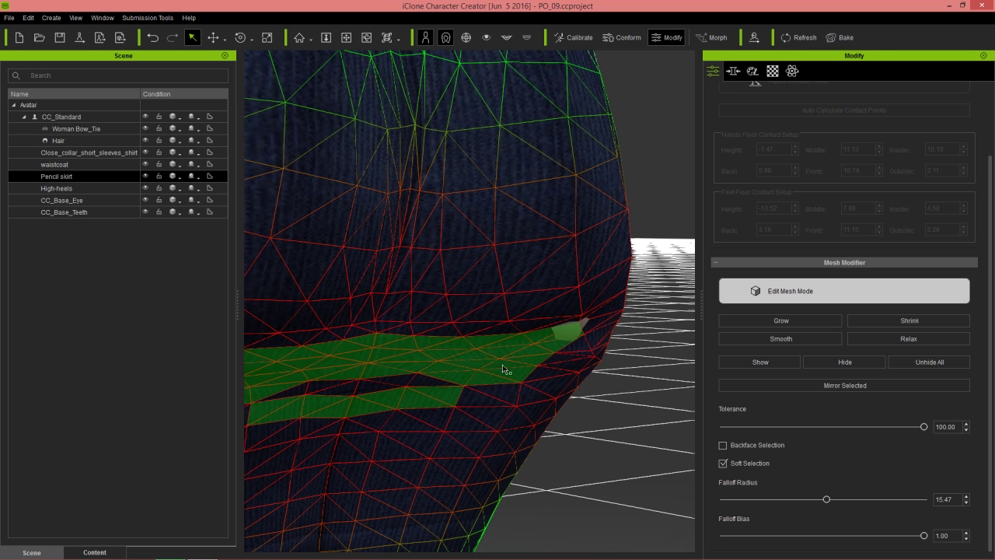
right_drag(352, 428, 446, 428)
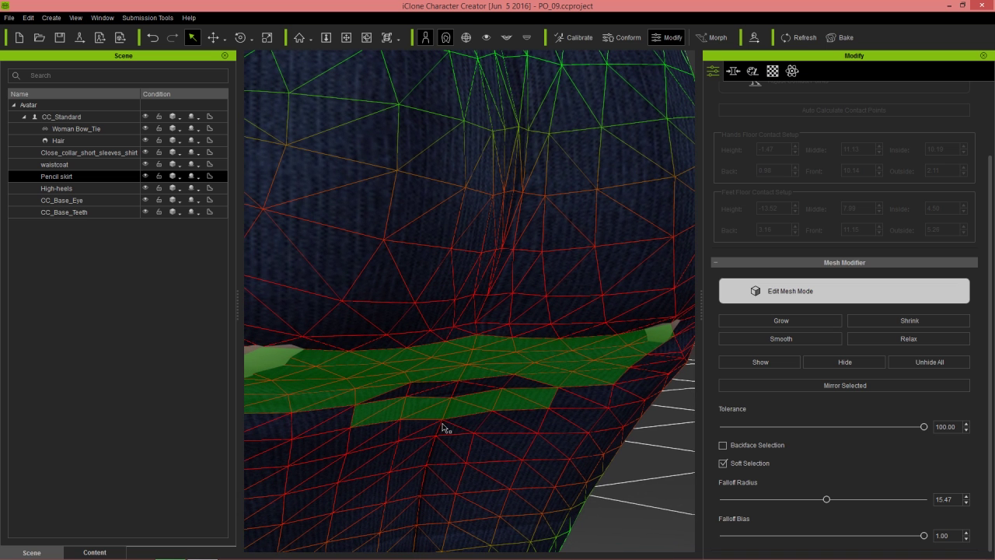
ctrl+click(545, 385)
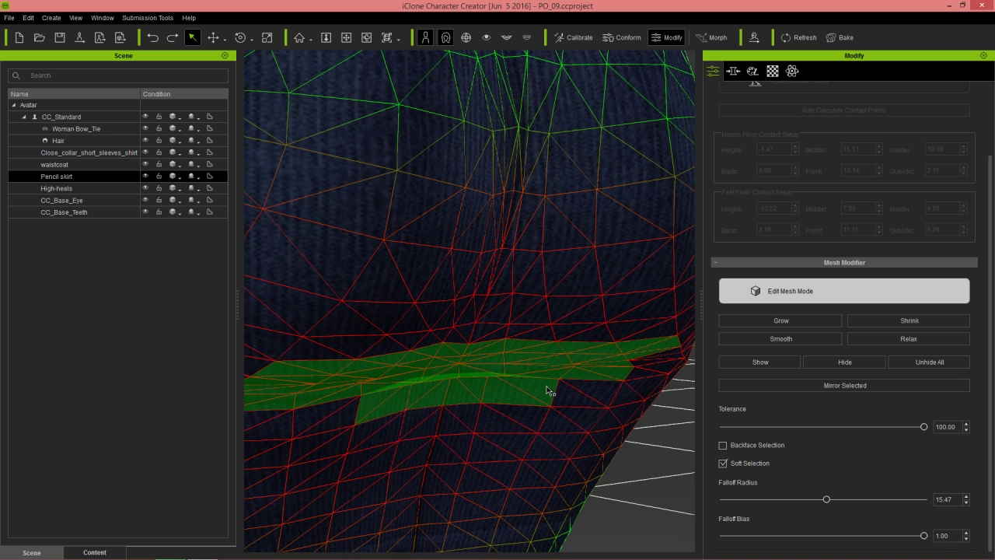
click(893, 338)
click(892, 338)
click(893, 338)
right_drag(506, 419, 389, 411)
click(538, 427)
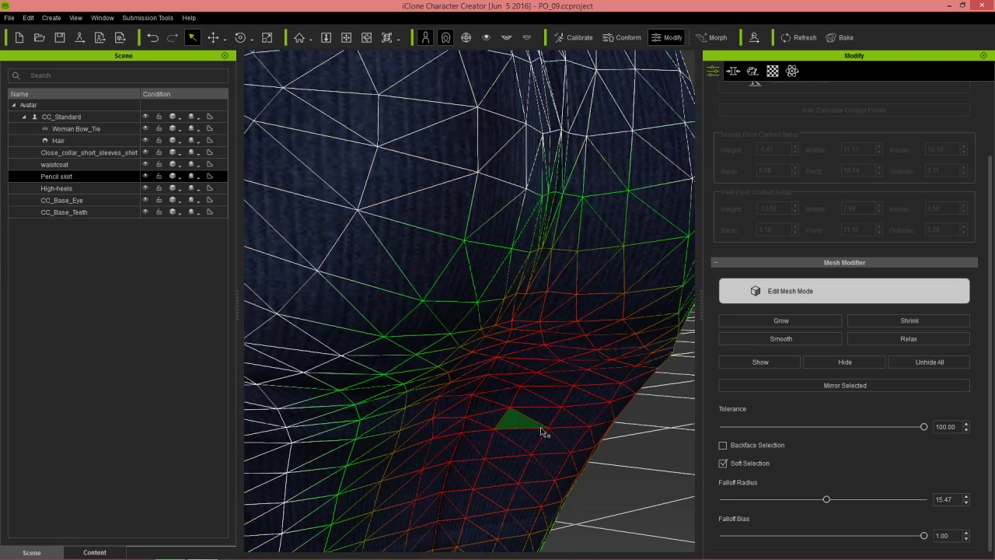
right_drag(540, 399, 413, 343)
click(635, 383)
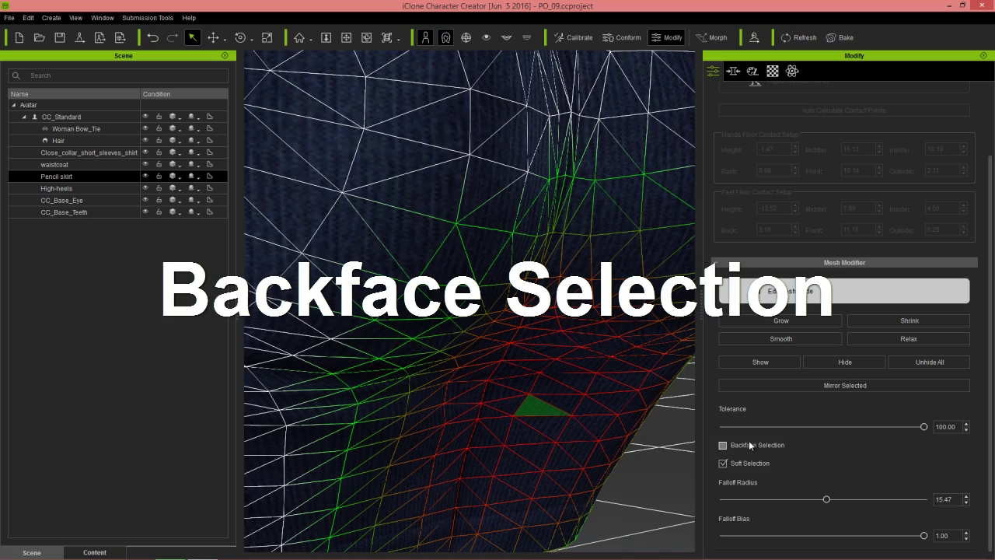
Switch mesh editing to the short-sleeved shirt and select the near-side hem polygons of the character's left sleeve
scroll(447, 142, down, 10)
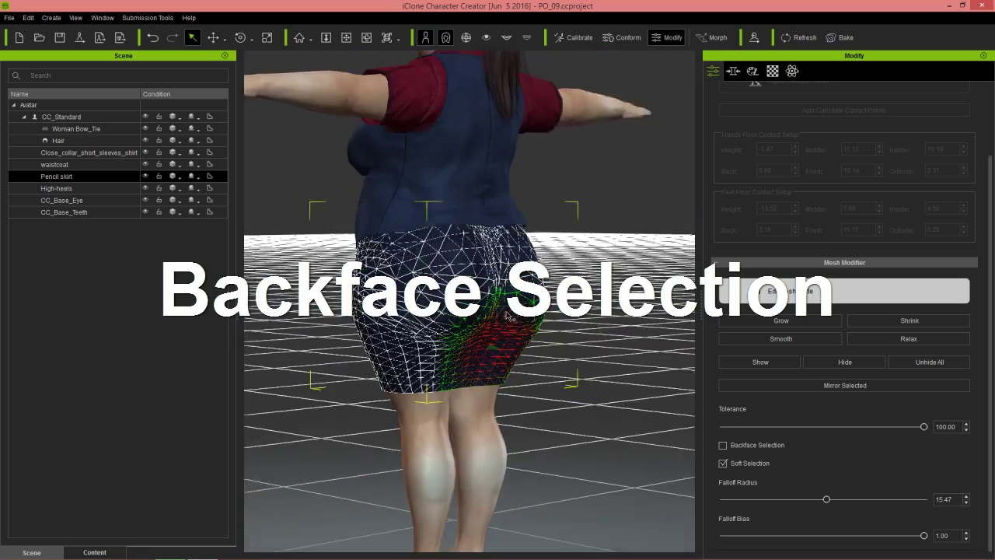
right_drag(447, 142, 644, 243)
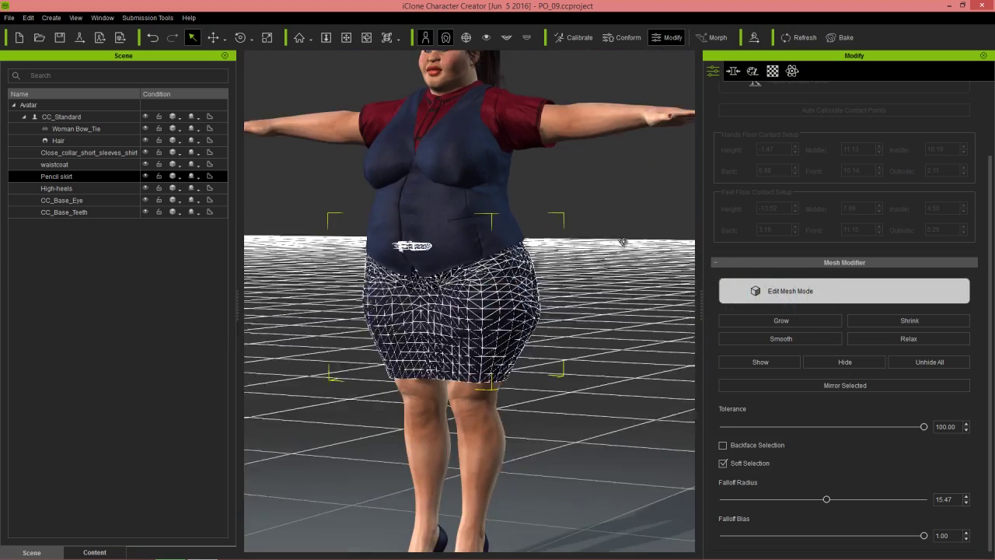
scroll(575, 233, down, 3)
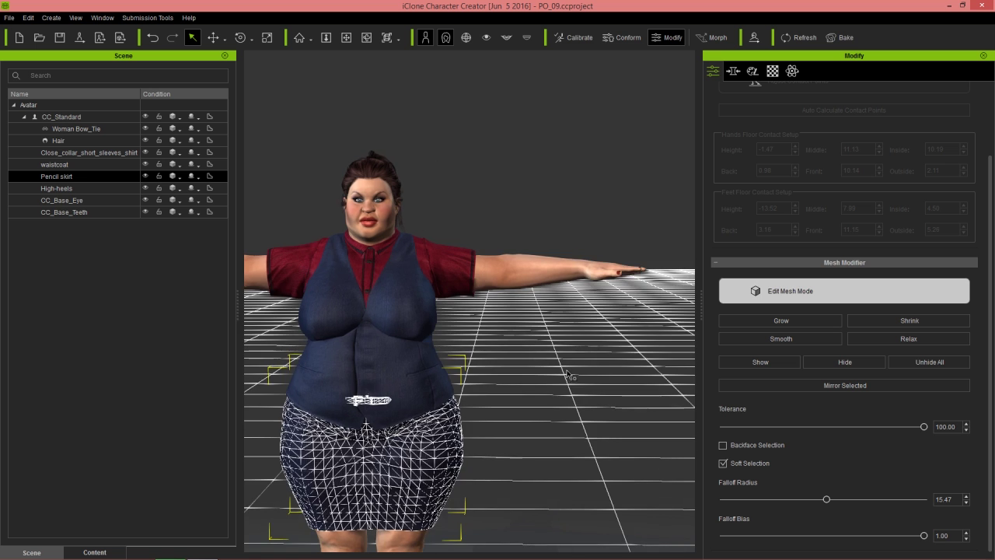
scroll(542, 327, up, 6)
scroll(542, 327, up, 5)
middle_drag(533, 288, 582, 363)
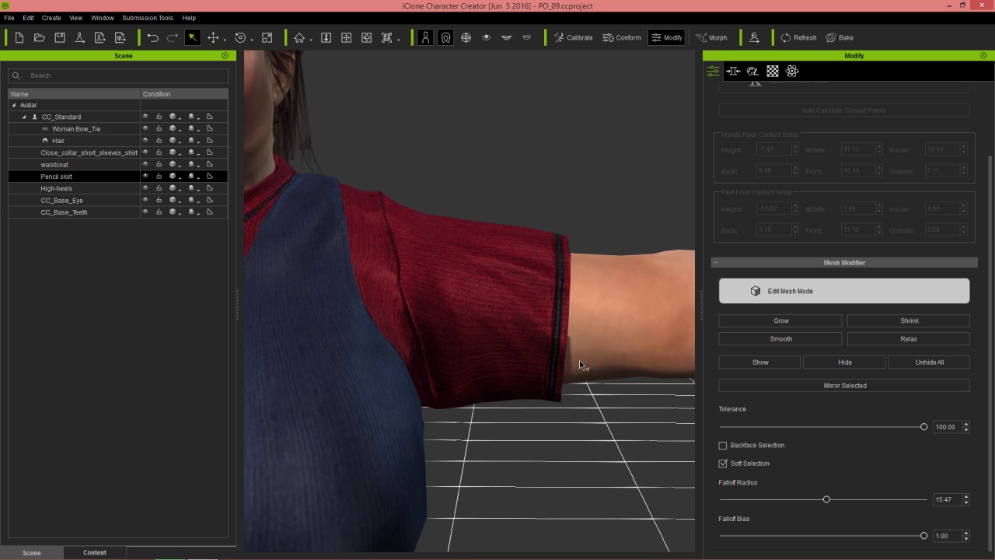
click(86, 152)
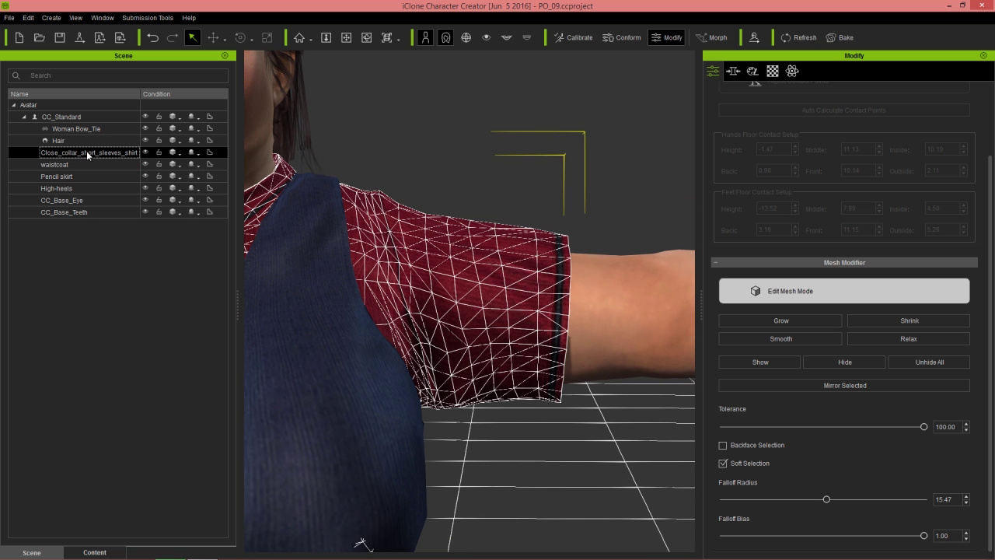
drag(559, 220, 568, 440)
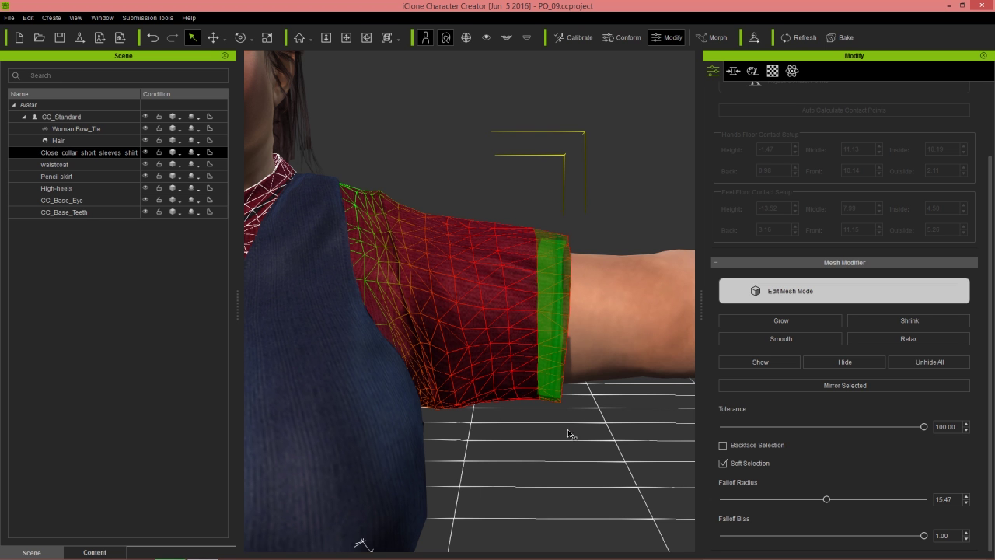
right_drag(631, 329, 517, 391)
Turn on Backface Selection, reselect the left sleeve's hem all the way around the arm, and activate the Move tool
click(723, 444)
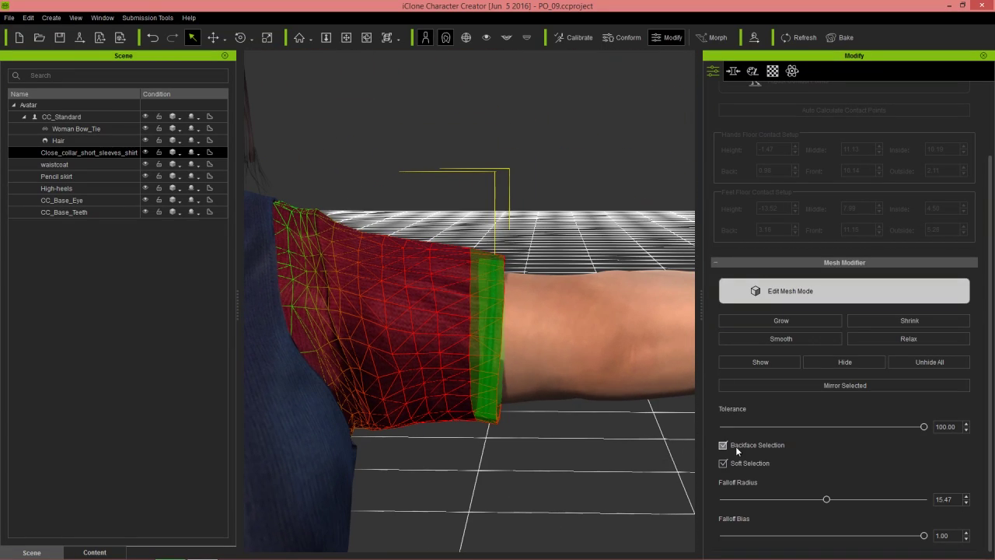
click(488, 223)
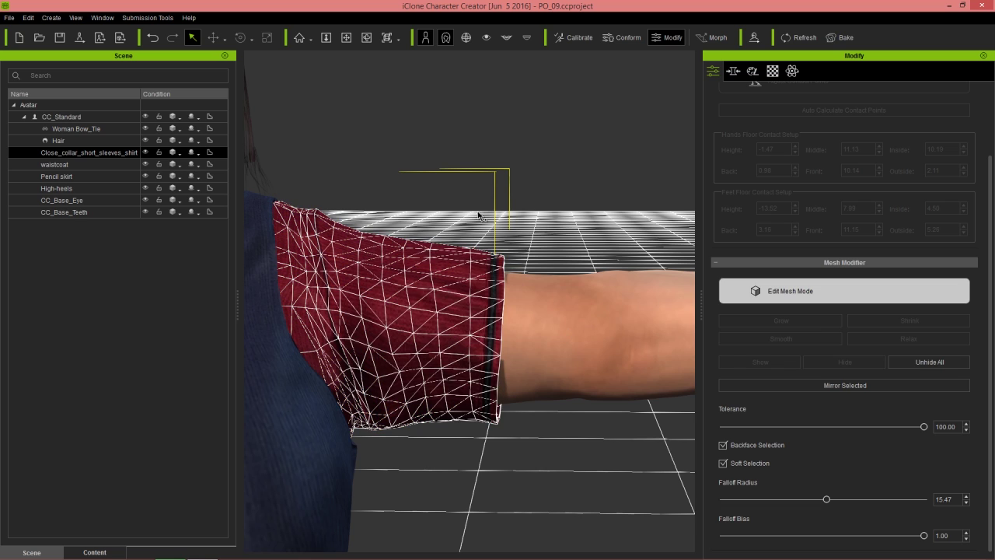
drag(487, 310, 513, 467)
right_drag(514, 466, 552, 399)
right_drag(361, 415, 416, 400)
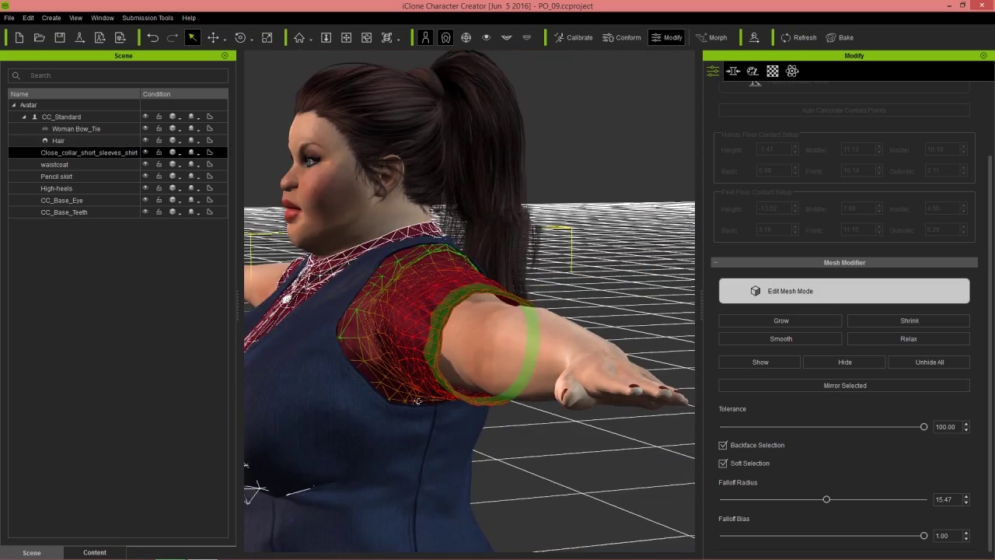
scroll(416, 400, up, 10)
right_drag(468, 342, 509, 357)
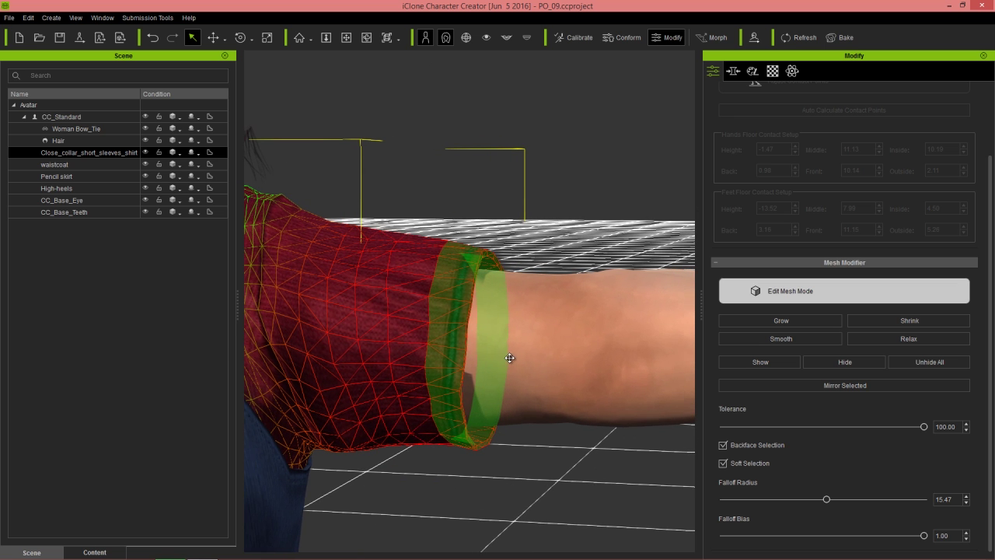
key(w)
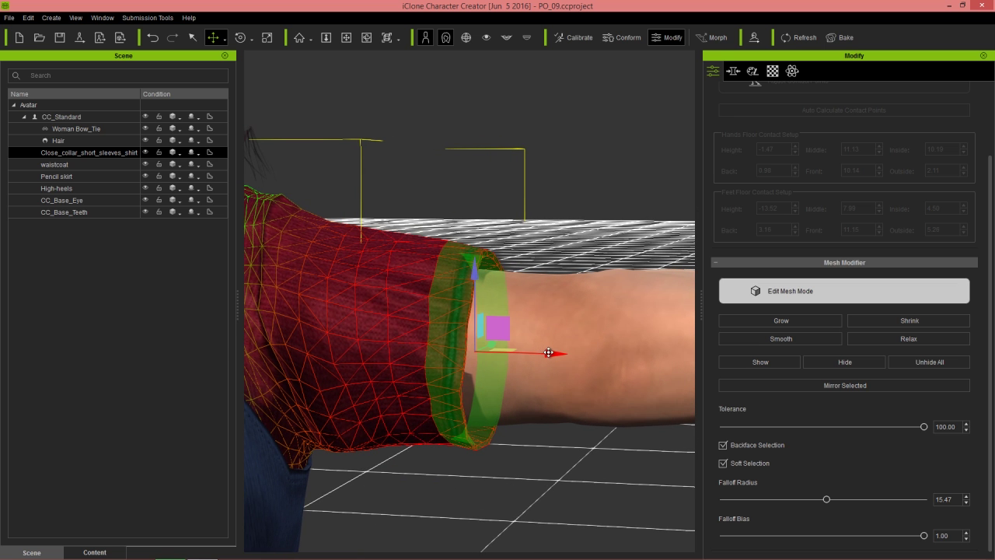
Shift the left sleeve's selected hem along the arm with Soft Selection on
mouse_move(557, 353)
mouse_down()
mouse_move(584, 359)
mouse_move(553, 361)
mouse_up()
right_drag(448, 384, 509, 382)
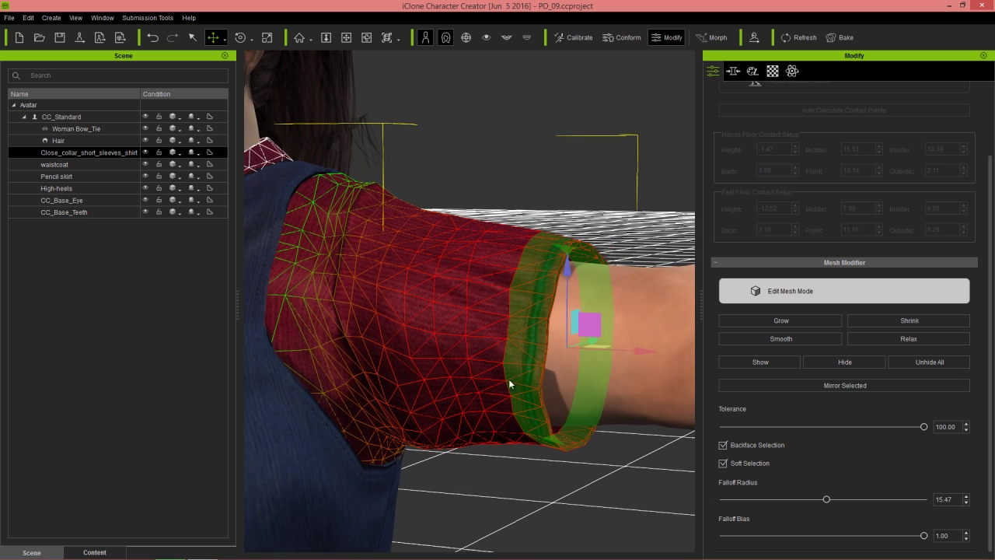
mouse_move(635, 351)
mouse_down()
mouse_move(657, 353)
mouse_move(631, 357)
mouse_move(646, 351)
mouse_up()
Turn off Soft Selection and pull the left sleeve's hem outward along the arm
click(734, 463)
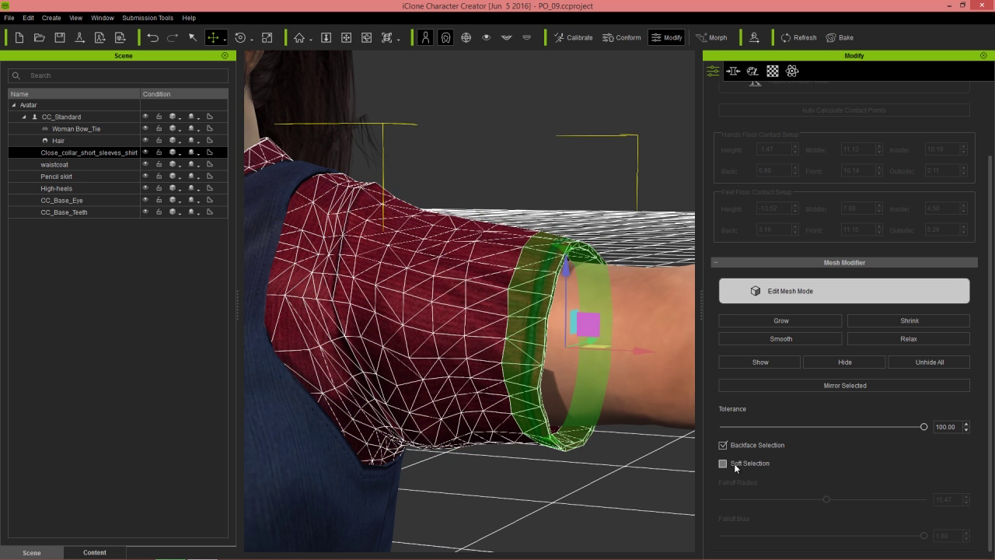
right_drag(510, 426, 628, 411)
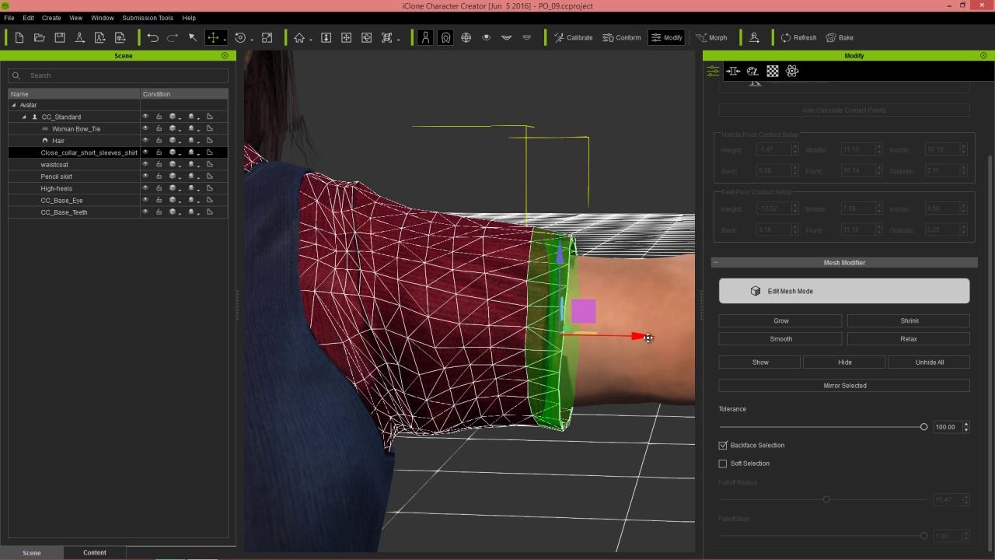
drag(647, 337, 667, 344)
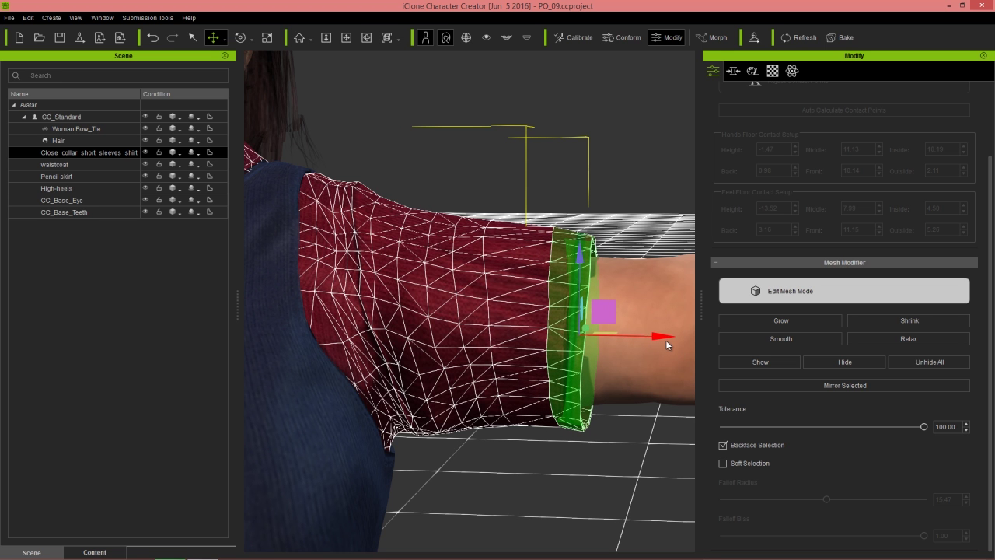
Widen the left sleeve's hem band along the arm with the Scale tool, and try rotating it
right_drag(656, 384, 549, 344)
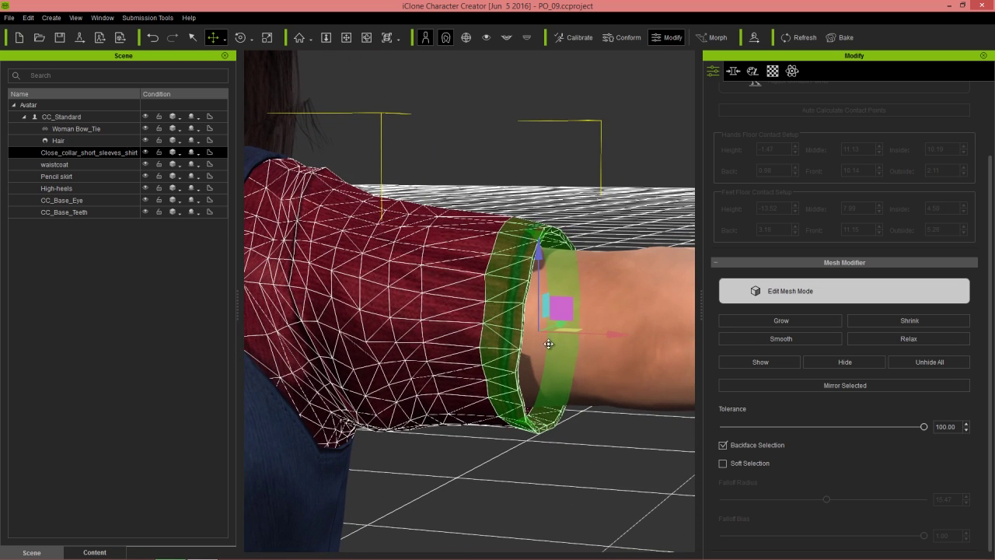
key(r)
drag(610, 335, 648, 339)
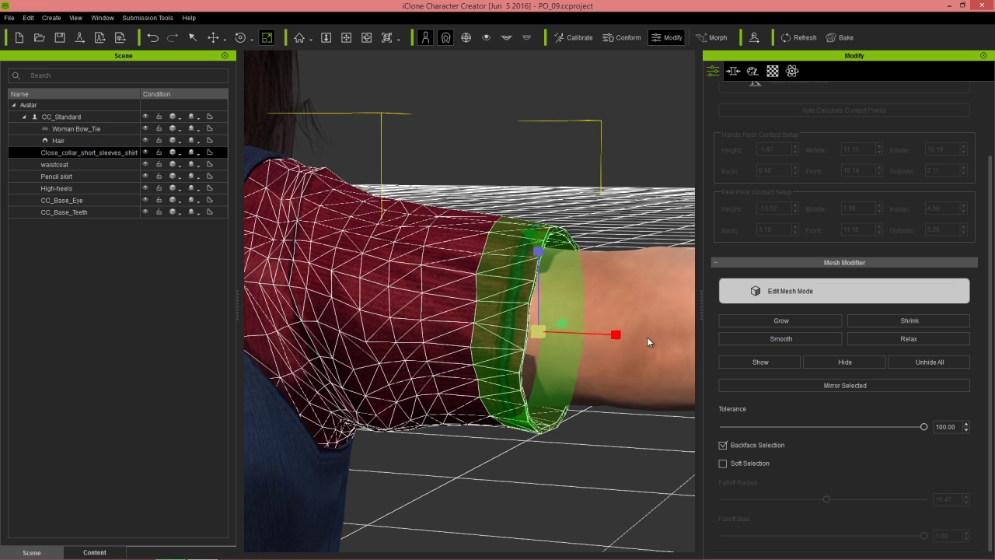
key(e)
drag(565, 277, 573, 297)
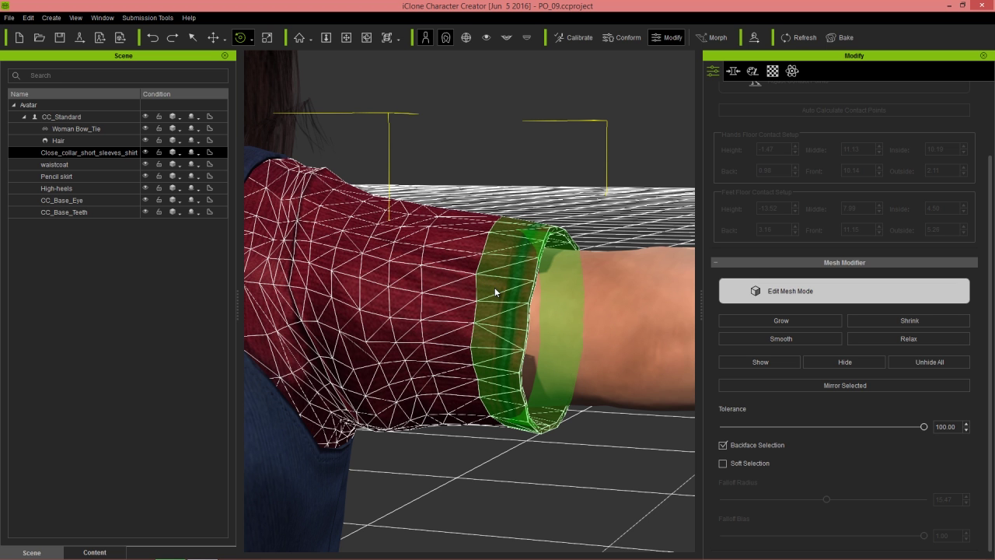
Select the shirt polygon poking through the waistcoat under the left breast and raise it, turning Soft Selection on for the last adjustment
right_drag(420, 395, 437, 420)
middle_drag(437, 420, 504, 349)
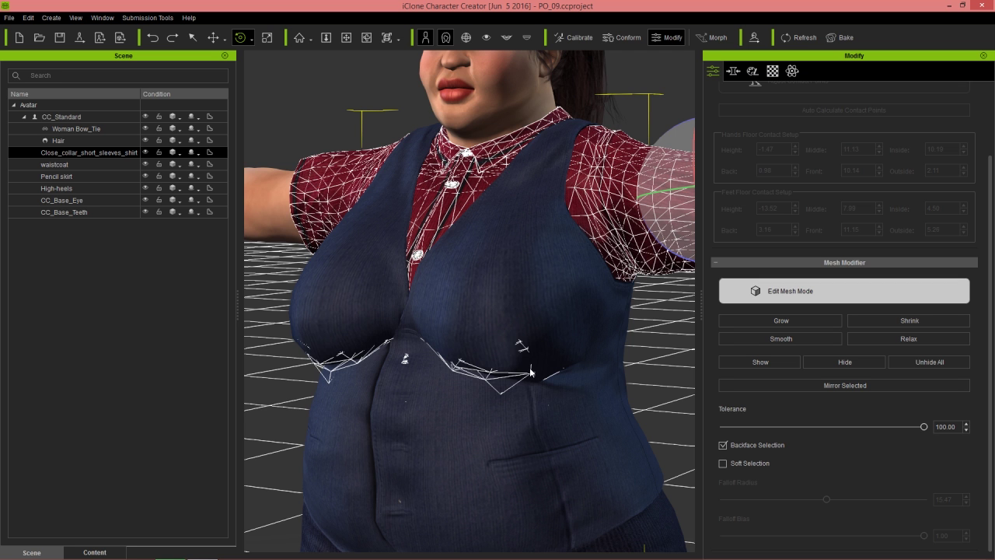
right_drag(489, 443, 511, 391)
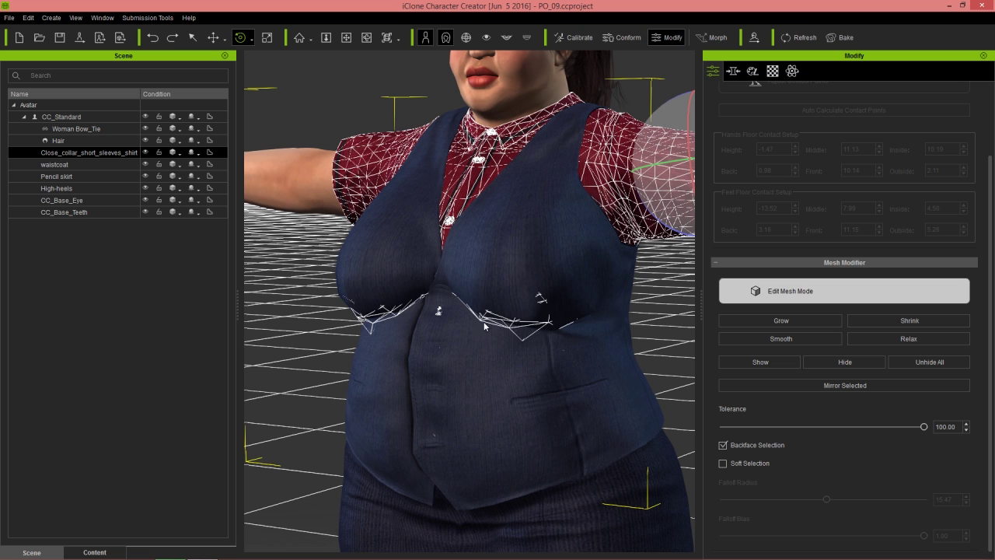
right_drag(438, 339, 528, 357)
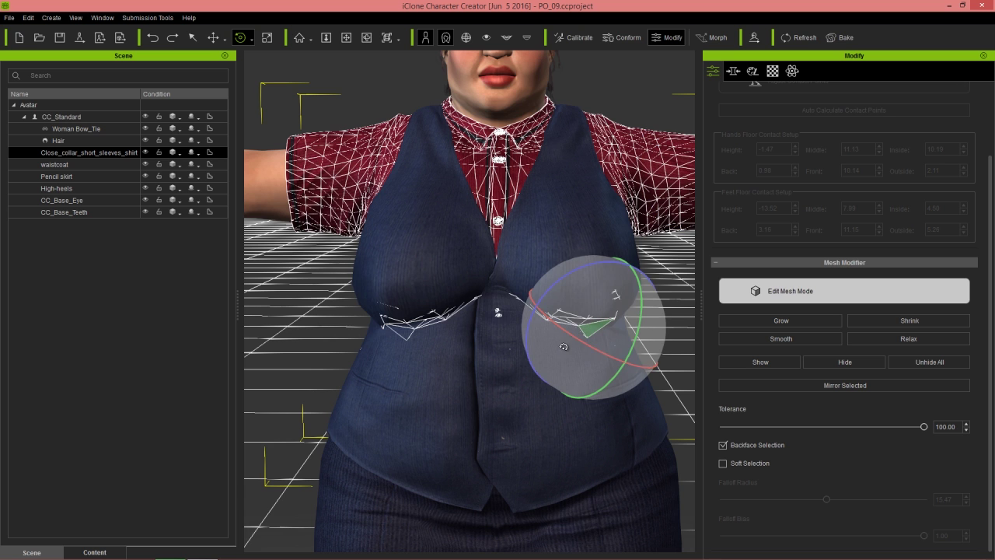
key(w)
drag(594, 253, 594, 241)
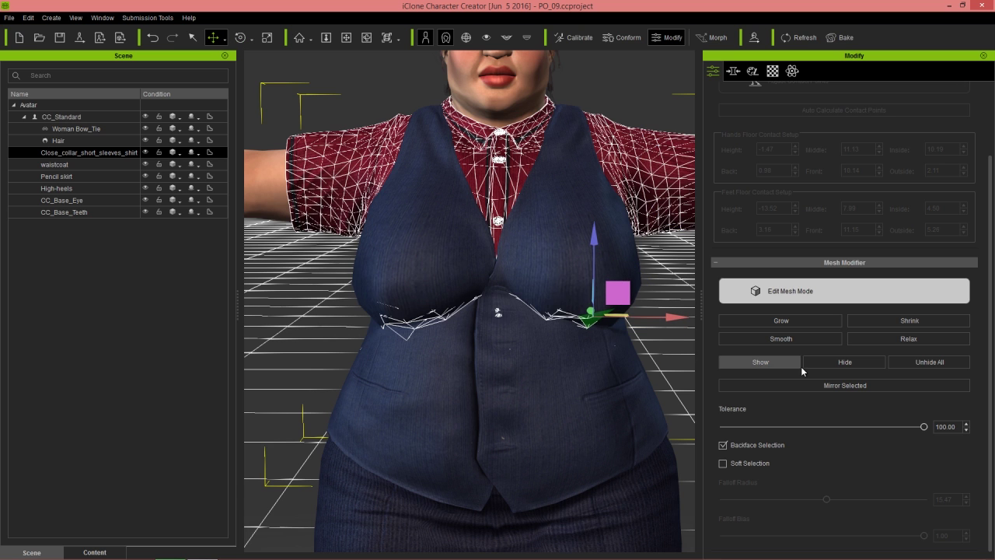
click(743, 463)
drag(594, 238, 594, 235)
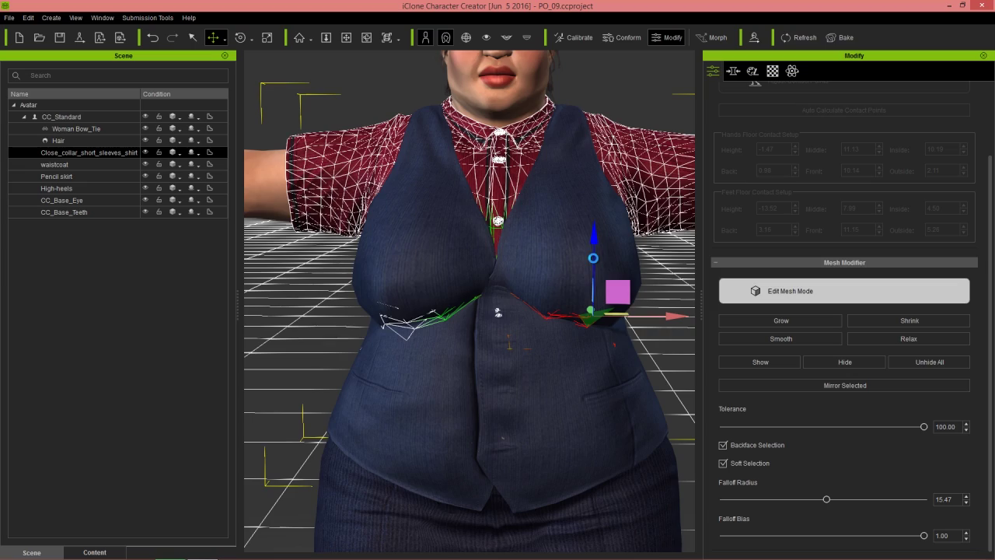
Examine the shirt's fit from several angles around the chest, collar, armhole and left sleeve
scroll(592, 294, down, 5)
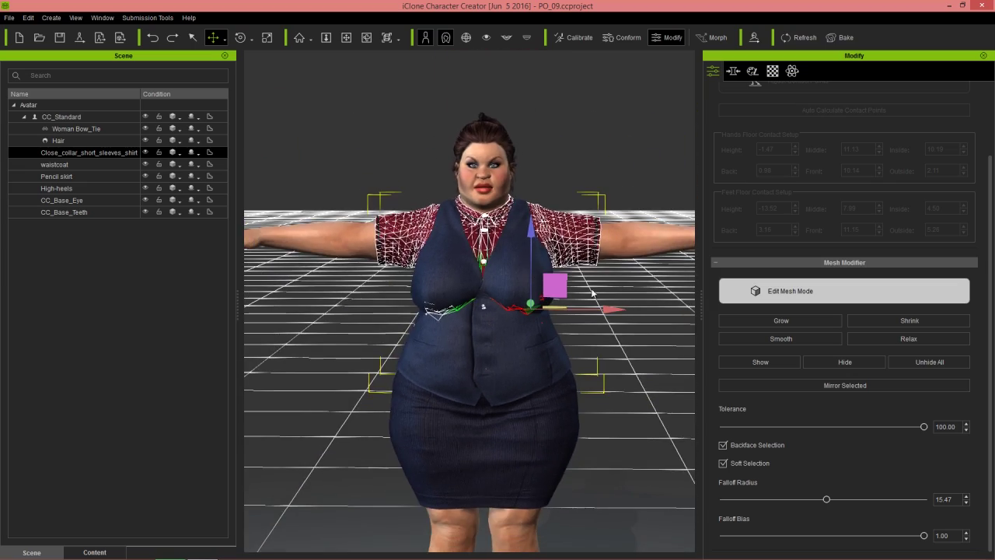
right_drag(614, 299, 394, 366)
right_drag(514, 297, 613, 362)
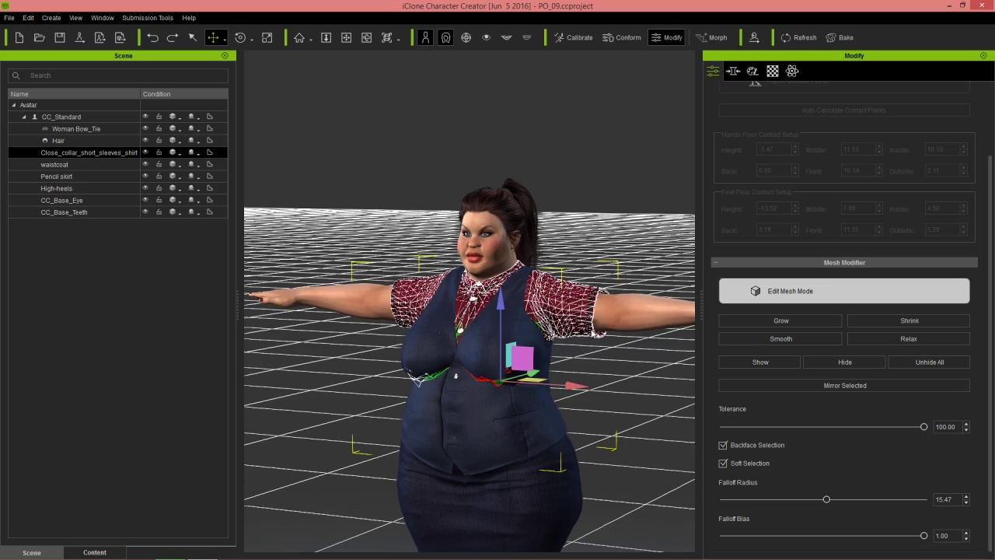
scroll(549, 342, up, 5)
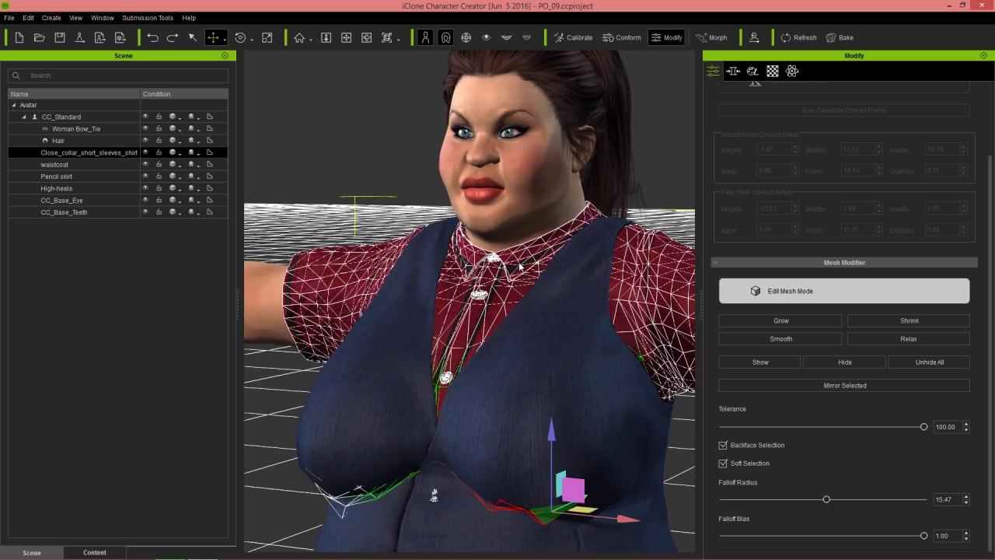
right_drag(533, 272, 510, 339)
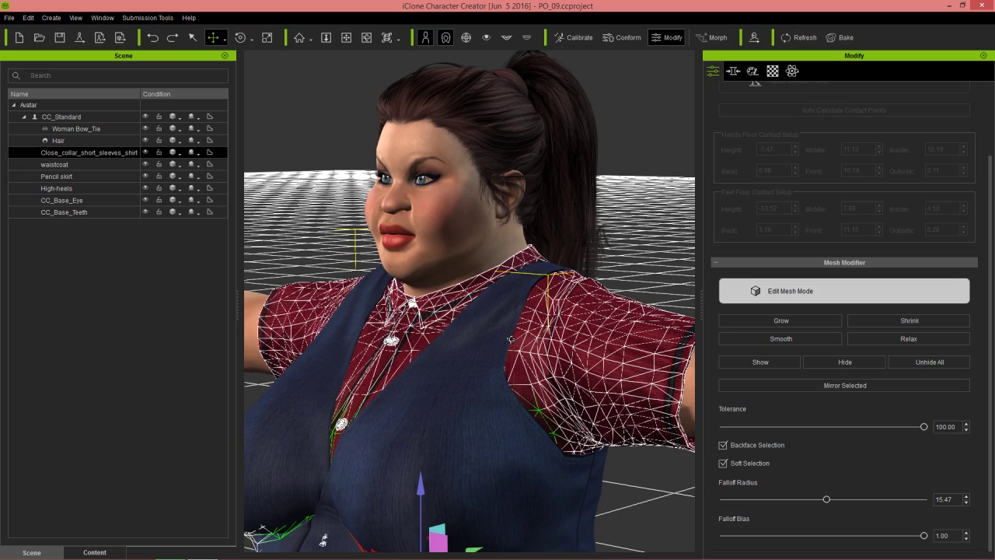
right_drag(554, 377, 595, 367)
right_drag(412, 356, 513, 355)
middle_drag(512, 355, 437, 334)
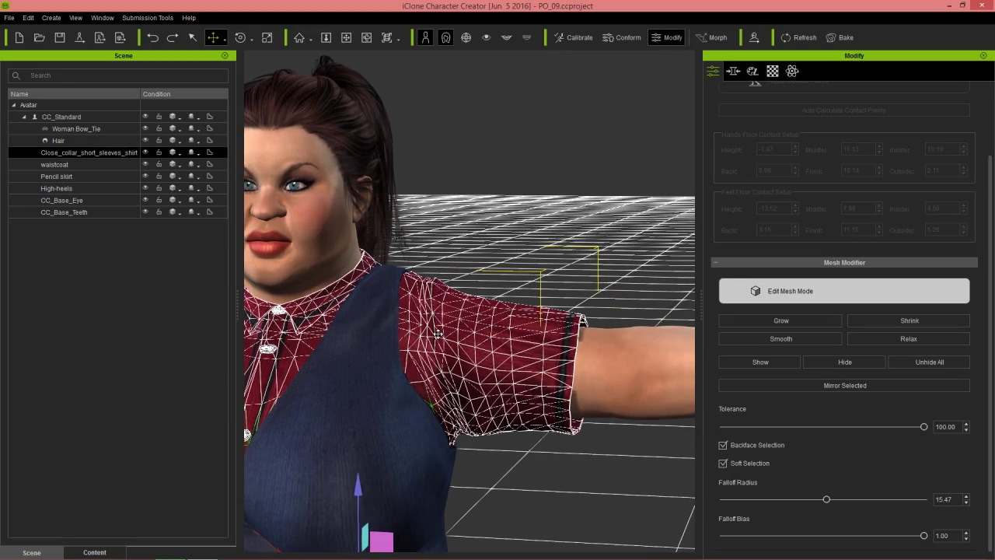